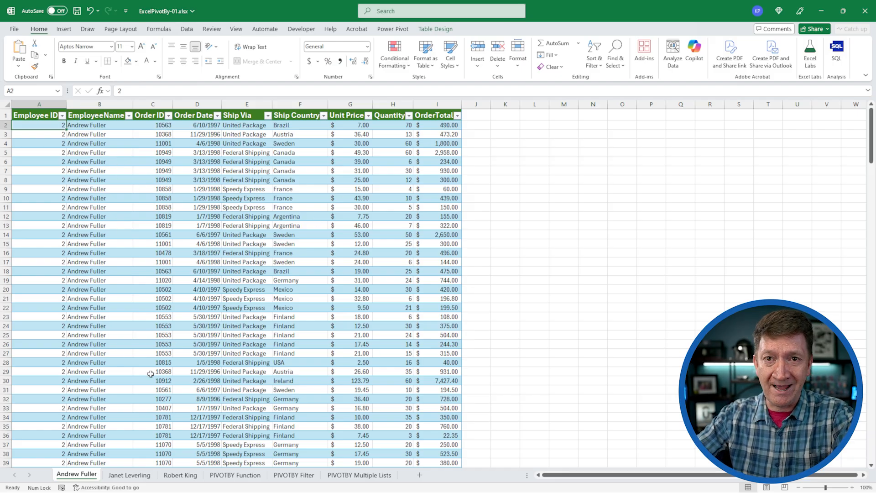
Start a PIVOTBY formula in cell B2 of the PIVOTBY Function sheet and open its function arguments.
{"action": "left_click", "coordinate": [233, 477]}
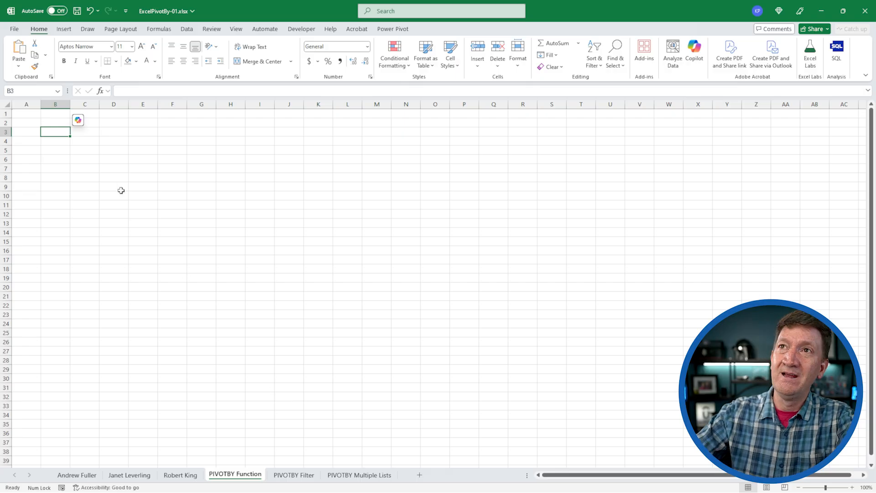
{"action": "left_click", "coordinate": [56, 123]}
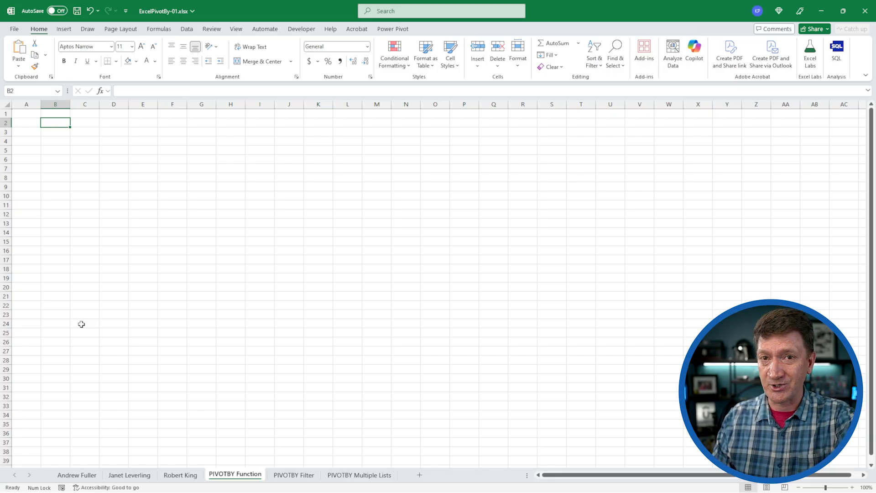
{"action": "type", "text": "=p"}
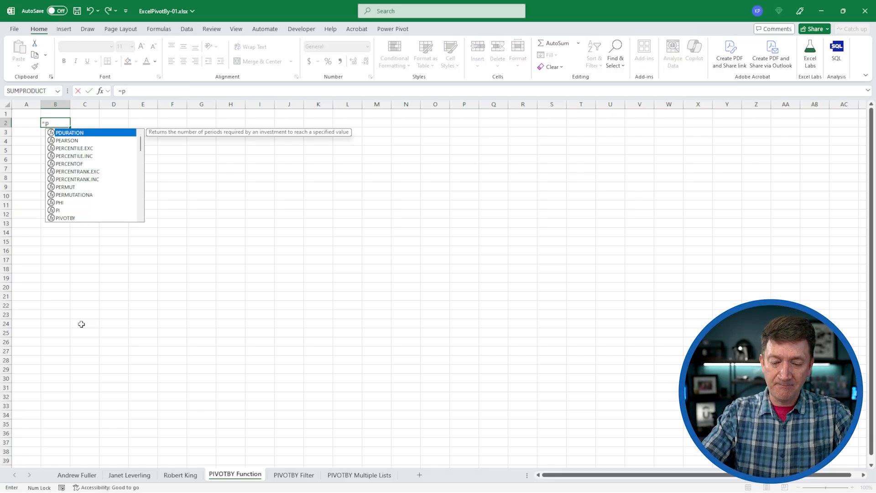
{"action": "type", "text": "iv"}
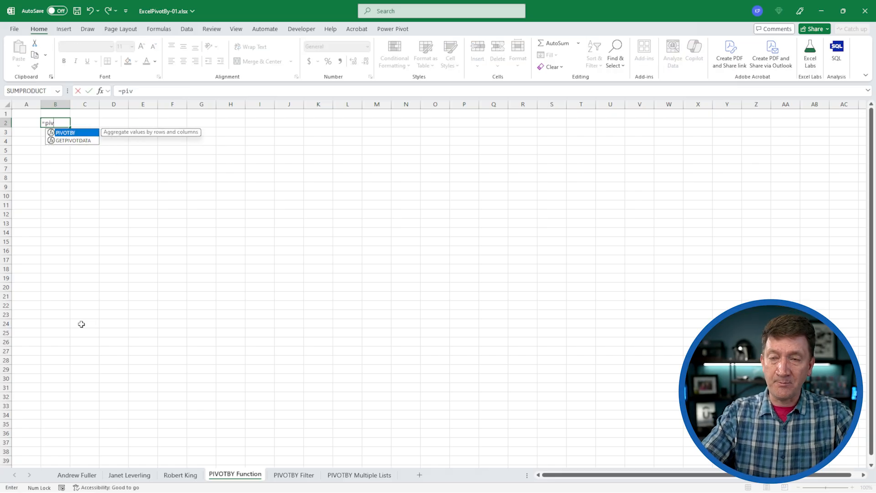
{"action": "double_click", "coordinate": [64, 133]}
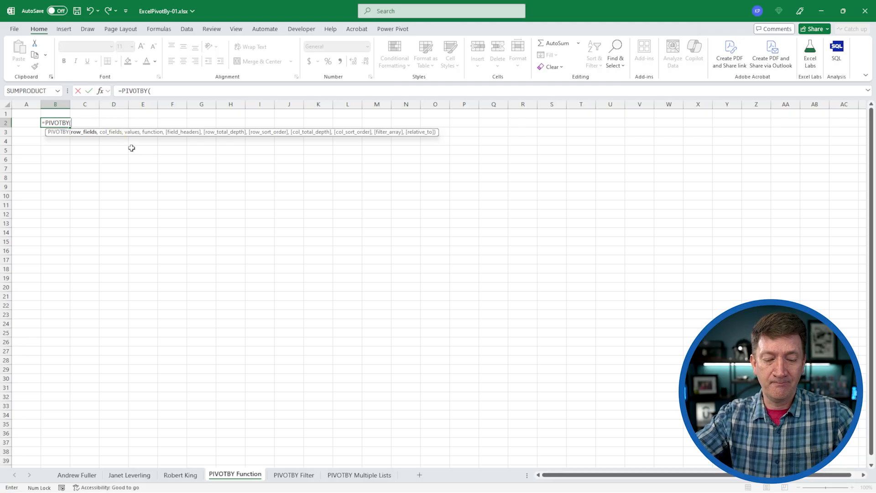
{"action": "left_click", "coordinate": [100, 90]}
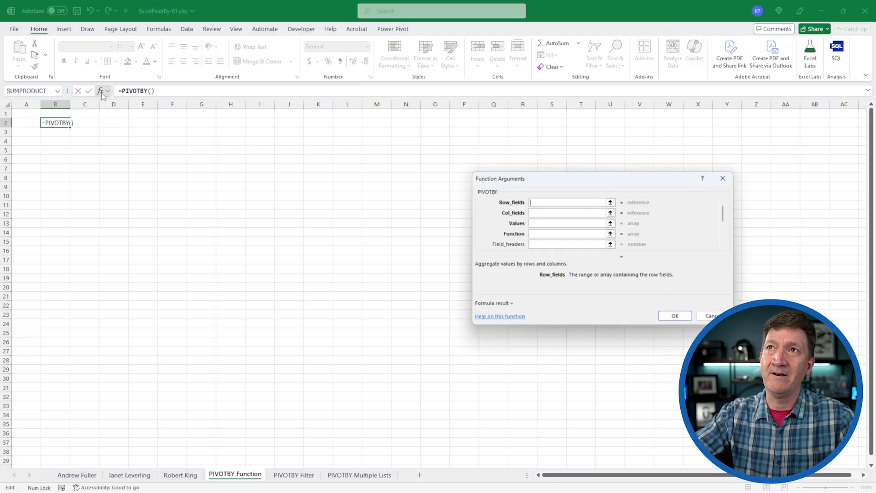
{"action": "left_click_drag", "start_coordinate": [500, 181], "coordinate": [126, 140]}
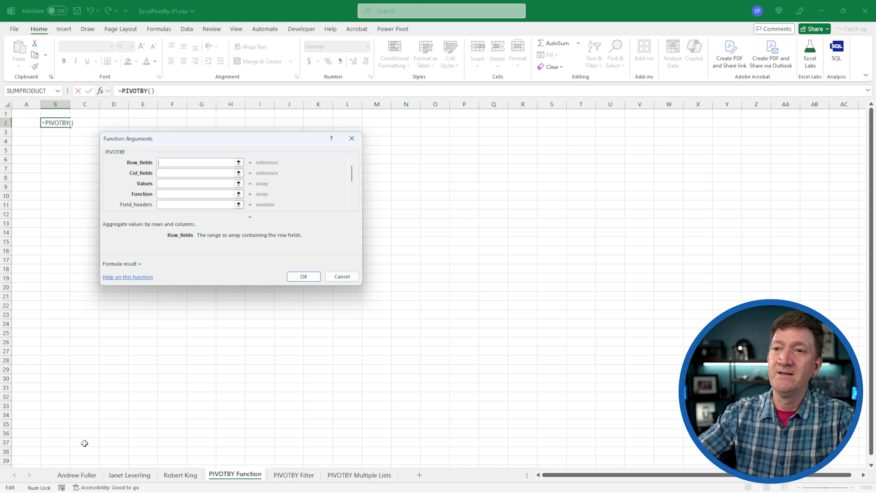
Set the row fields to the Ship Country column and the column fields to the Ship Via column of the first employee sheet's table.
{"action": "left_click", "coordinate": [76, 477]}
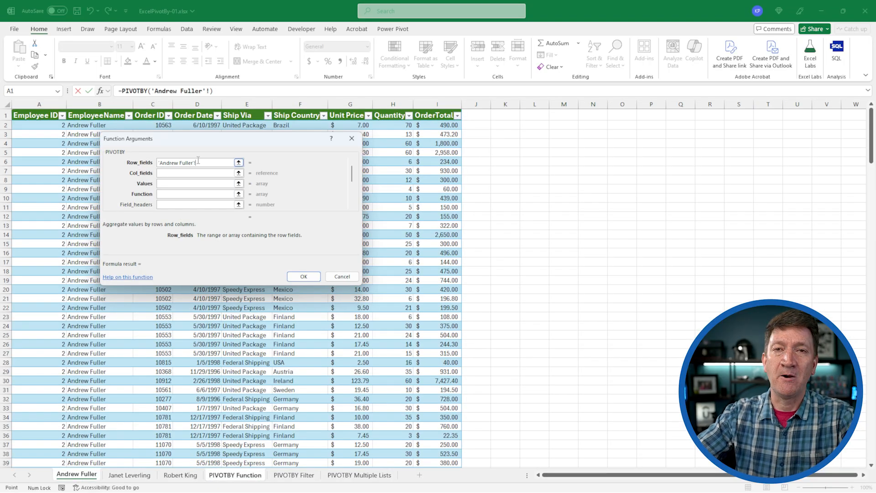
{"action": "left_click_drag", "start_coordinate": [219, 136], "coordinate": [494, 195]}
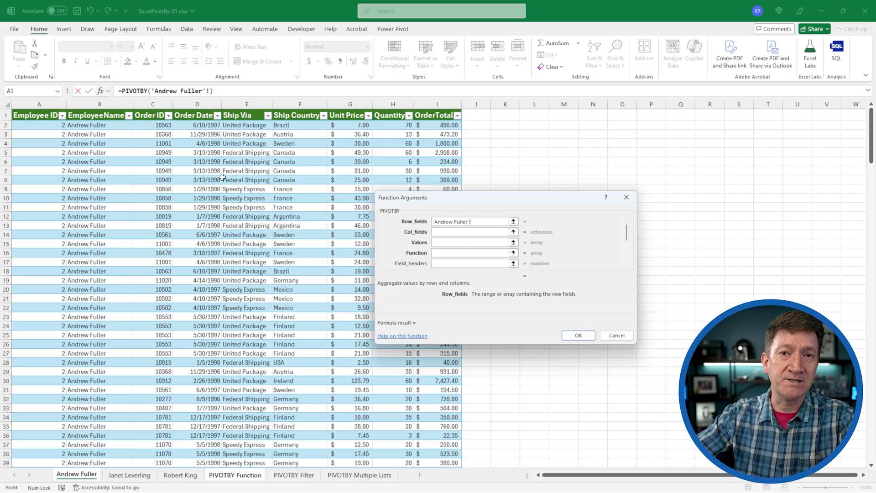
{"action": "left_click", "coordinate": [297, 109]}
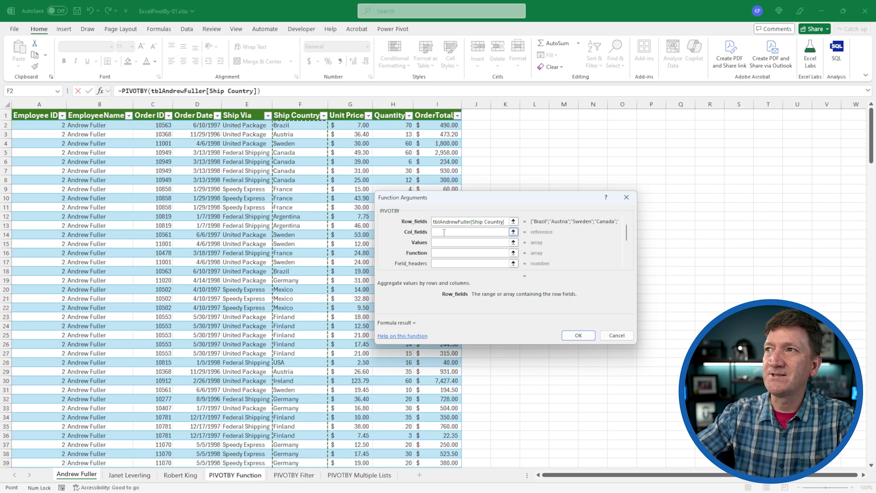
{"action": "left_click", "coordinate": [444, 232]}
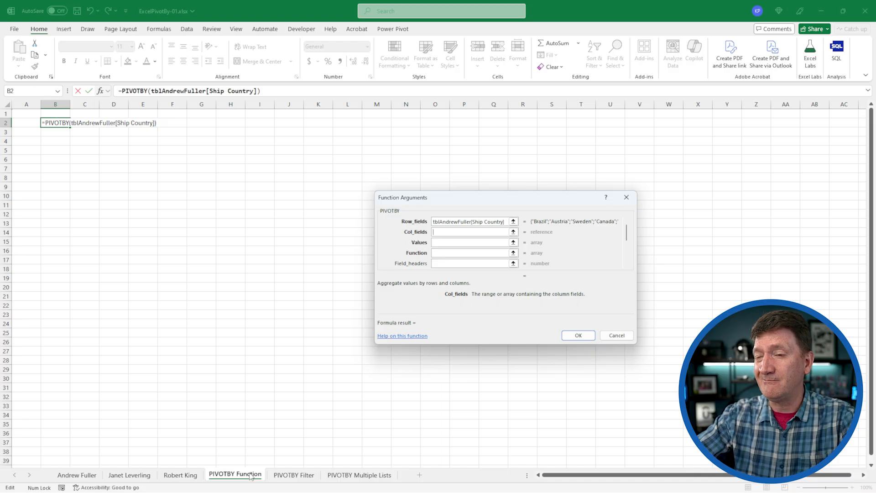
{"action": "left_click", "coordinate": [78, 476]}
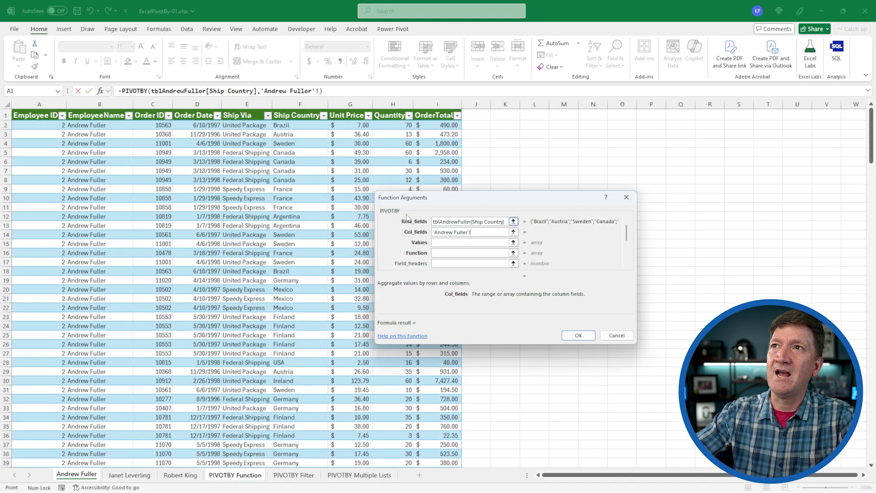
{"action": "left_click", "coordinate": [238, 110]}
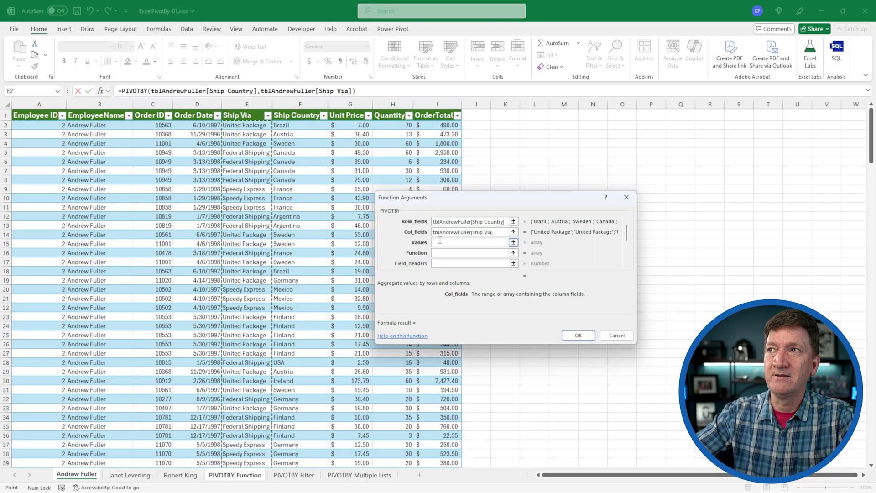
Use the same table's Order ID column as the values, aggregate with COUNT, and enter the formula.
{"action": "left_click", "coordinate": [440, 240]}
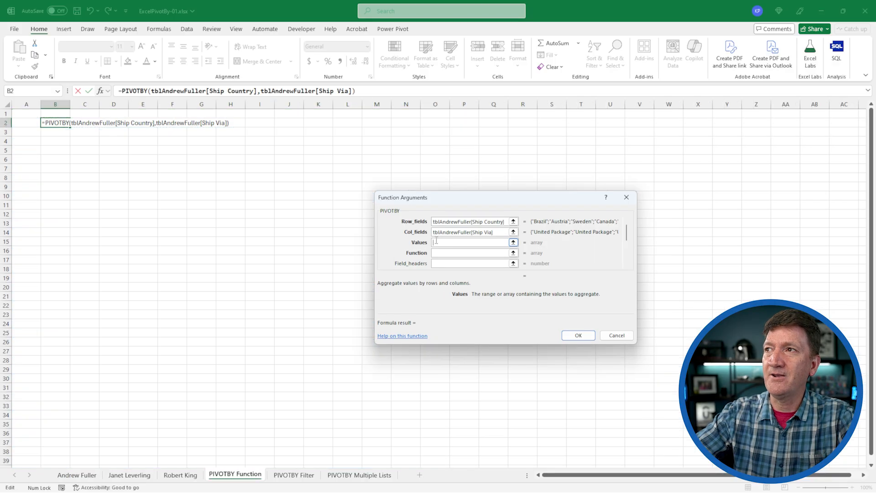
{"action": "left_click", "coordinate": [72, 476]}
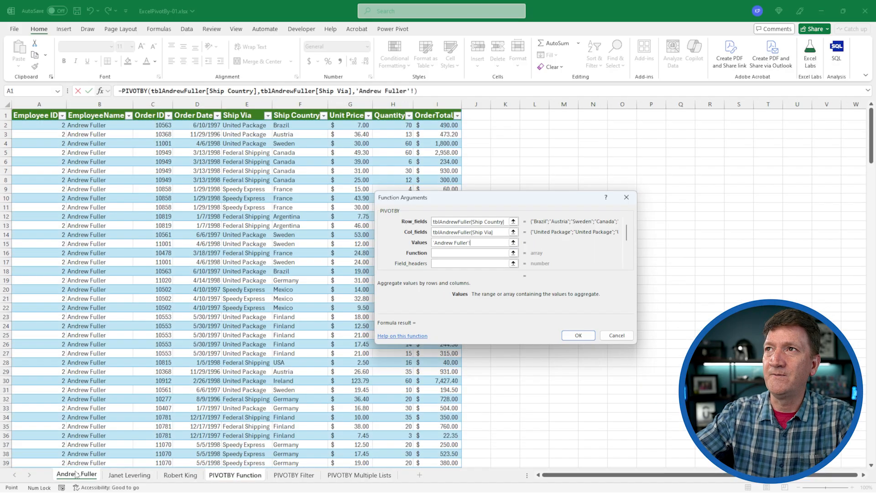
{"action": "left_click", "coordinate": [150, 112]}
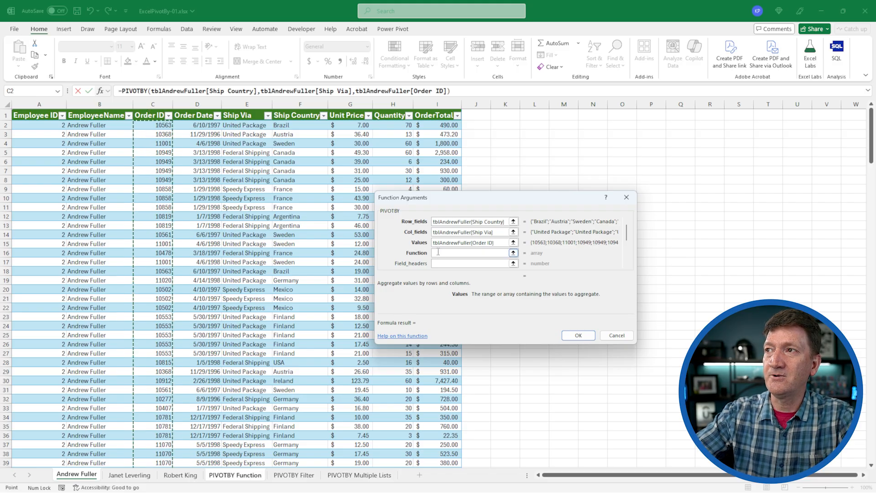
{"action": "left_click", "coordinate": [438, 252]}
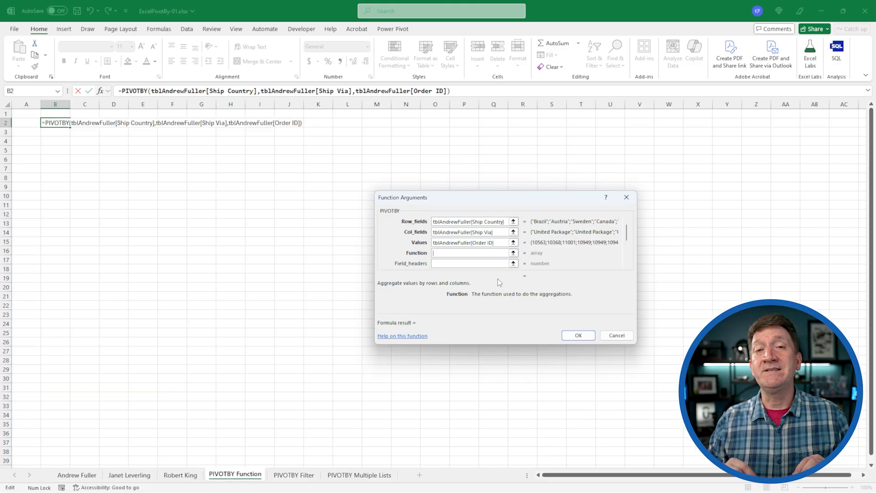
{"action": "type", "text": "COUNT"}
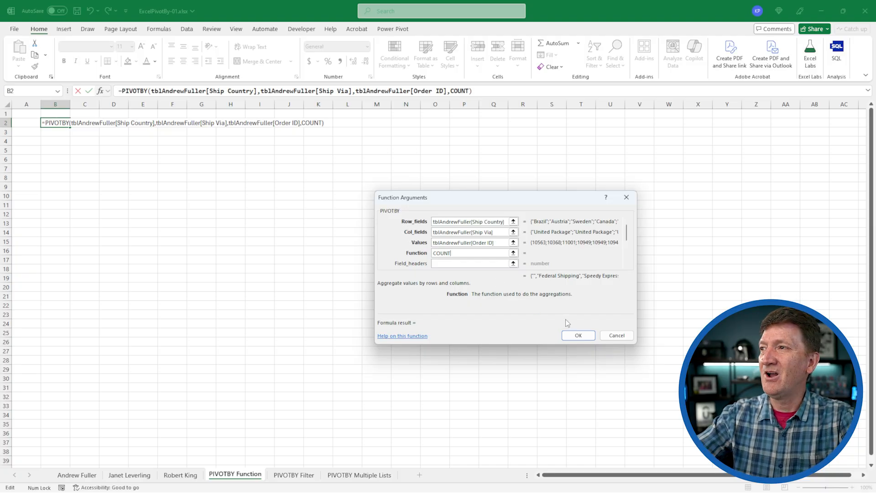
{"action": "left_click", "coordinate": [579, 335]}
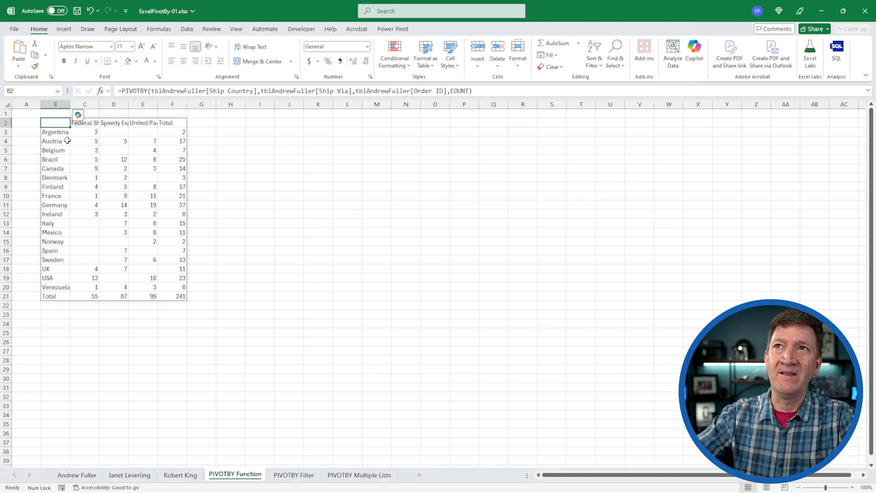
Auto-fit columns C, D and E to the shipping company headings.
{"action": "double_click", "coordinate": [99, 105]}
{"action": "double_click", "coordinate": [150, 106]}
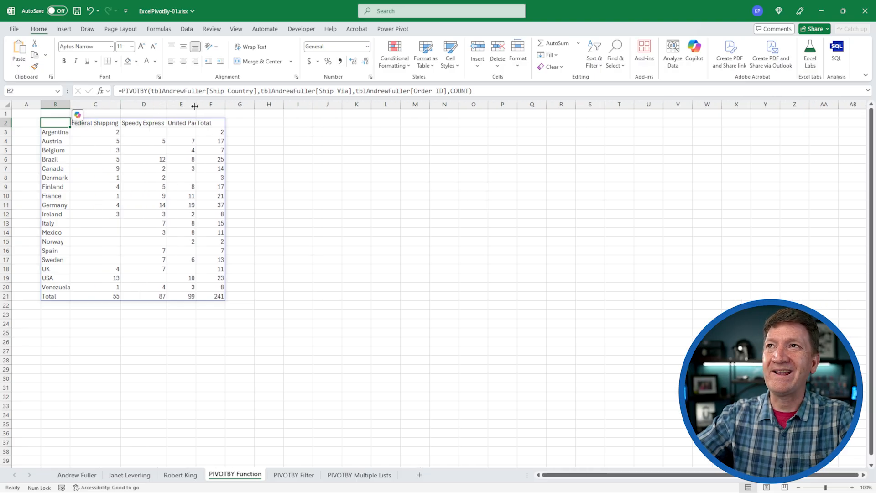
{"action": "double_click", "coordinate": [196, 106]}
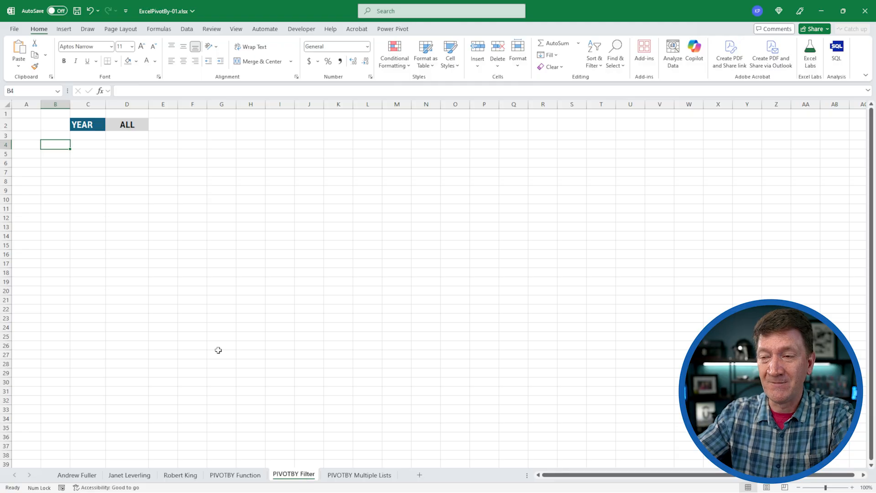
Examine the YEAR selector and its list of choices on the PIVOTBY Filter sheet.
{"action": "left_click", "coordinate": [93, 124]}
{"action": "left_click_drag", "start_coordinate": [93, 124], "coordinate": [123, 125]}
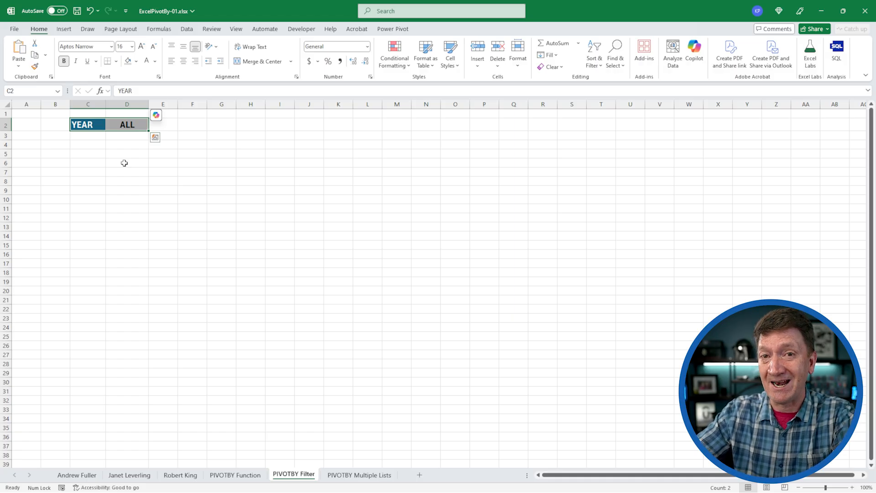
{"action": "left_click", "coordinate": [85, 125]}
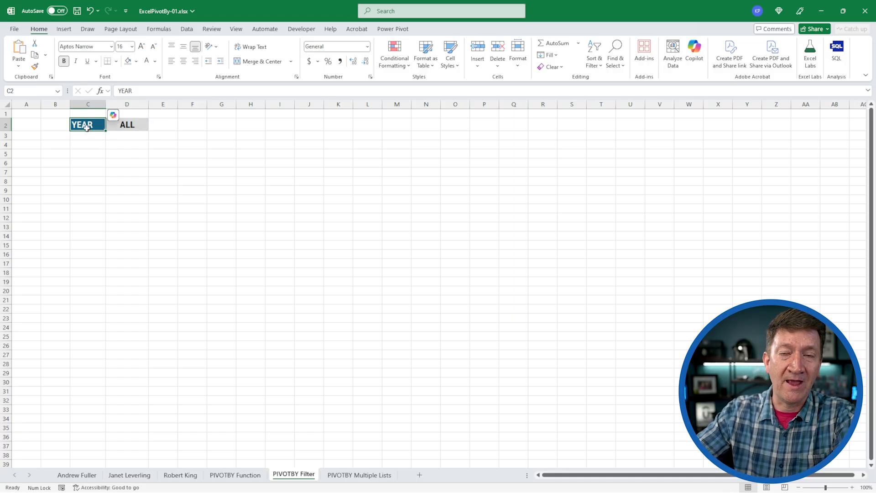
{"action": "left_click", "coordinate": [136, 129]}
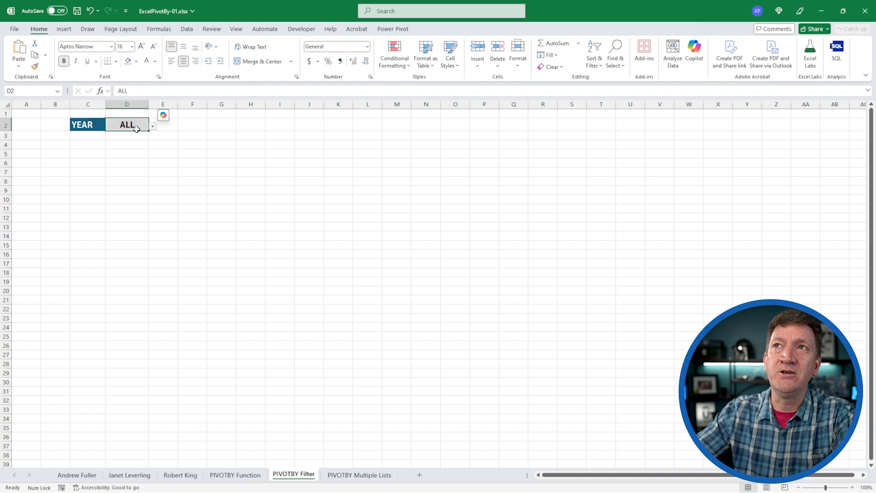
{"action": "left_click", "coordinate": [153, 127]}
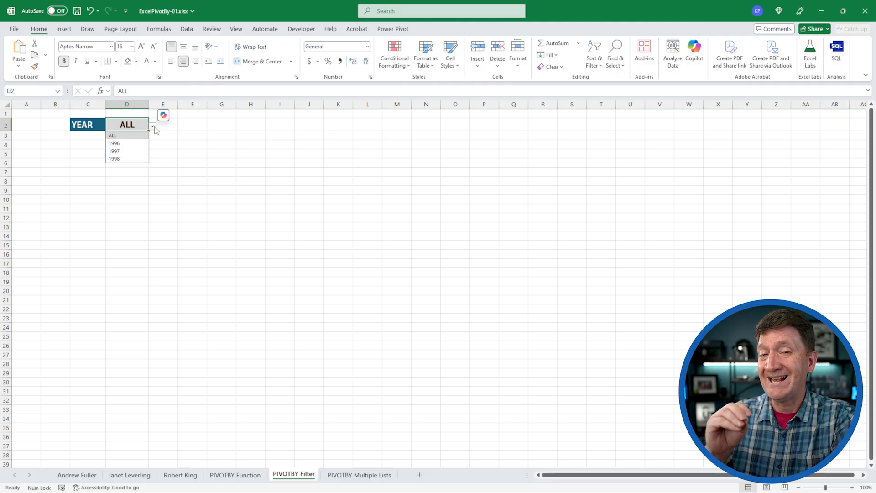
Start a PIVOTBY formula in cell B4 with the first employee table's Ship Country column as the row fields.
{"action": "left_click", "coordinate": [59, 146]}
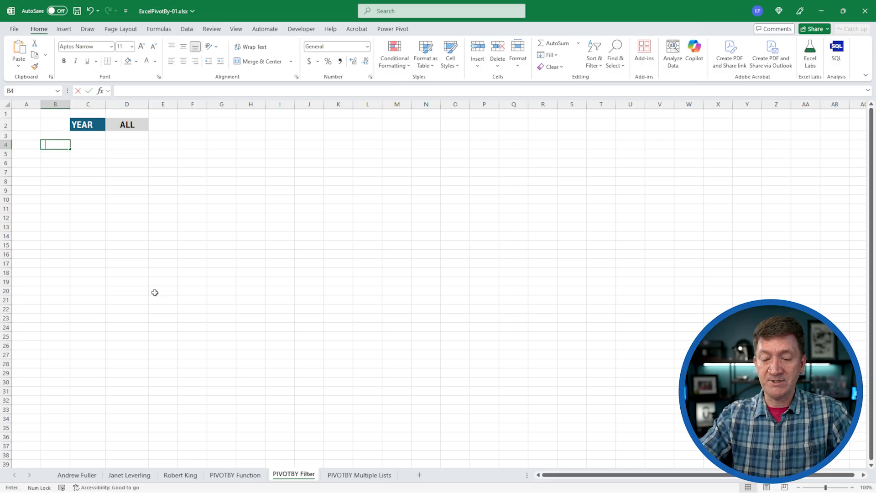
{"action": "type", "text": "=piv"}
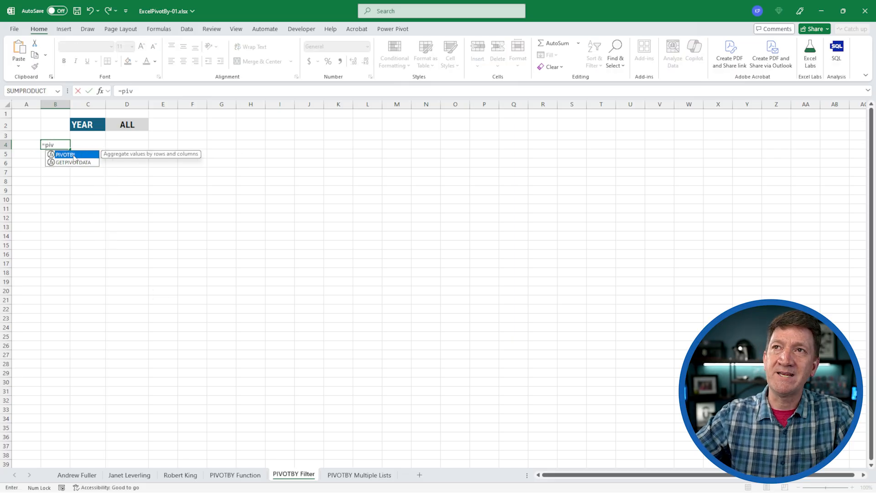
{"action": "key", "text": "Tab"}
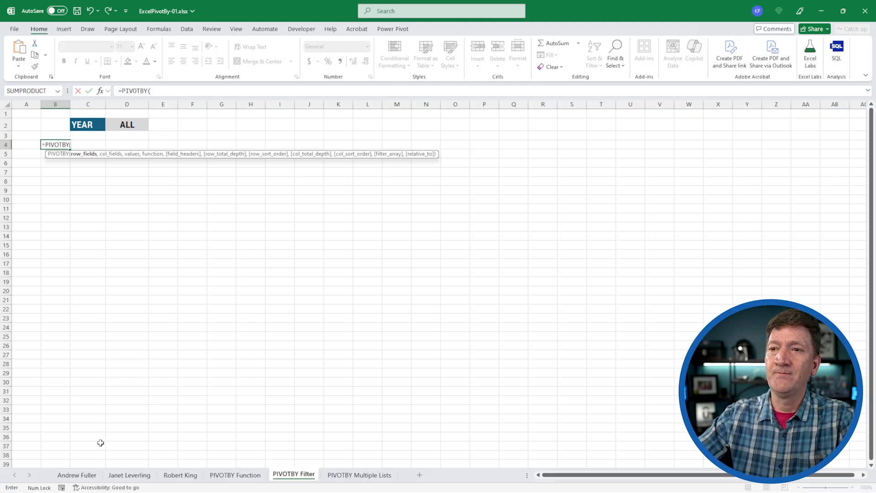
{"action": "left_click", "coordinate": [81, 477]}
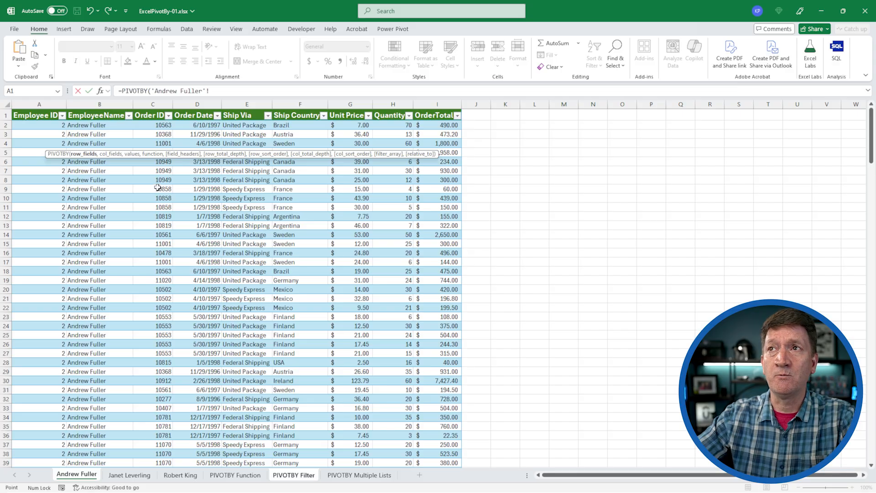
{"action": "left_click", "coordinate": [297, 111]}
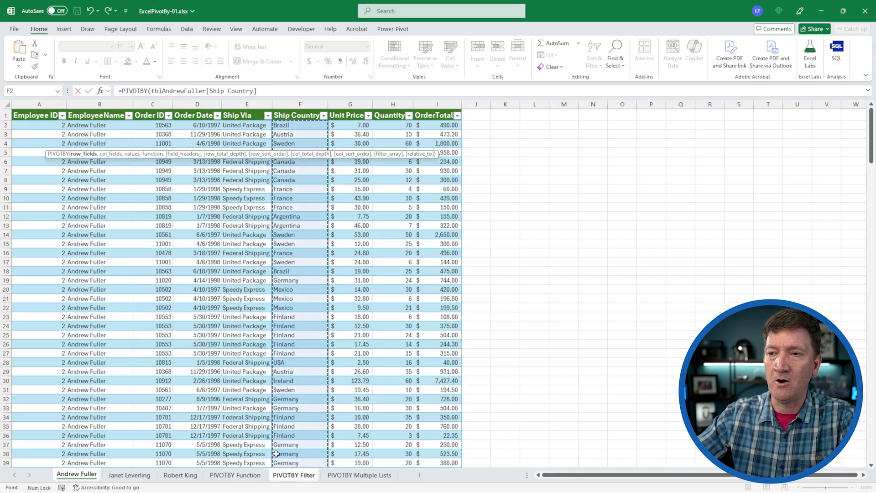
{"action": "type", "text": ","}
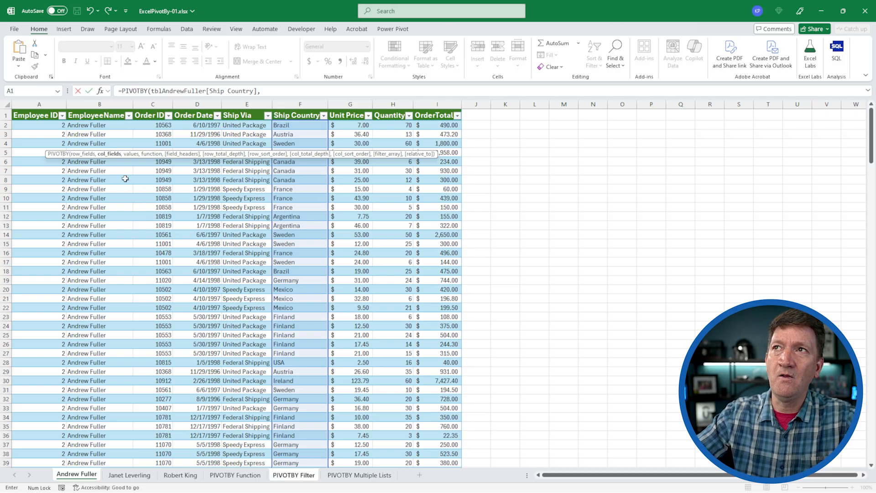
Add the Ship Via column as the column fields and the Order ID column as the values in the PIVOTBY formula.
{"action": "left_click", "coordinate": [246, 109]}
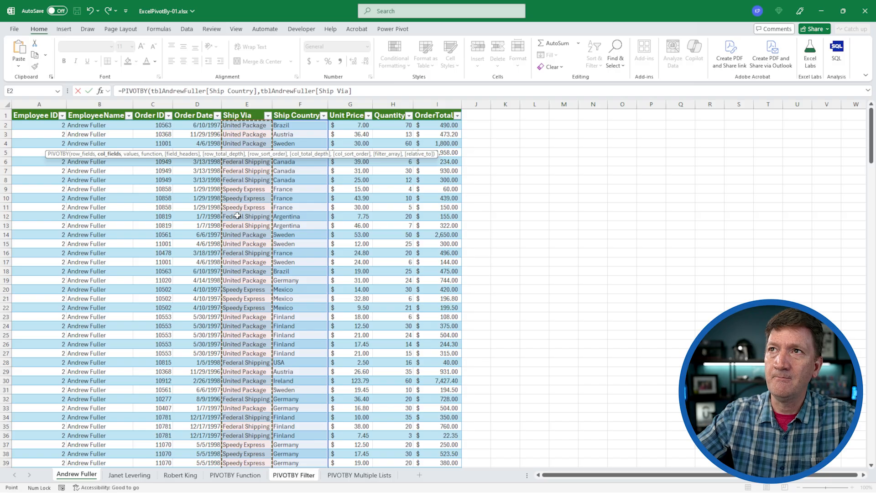
{"action": "type", "text": ","}
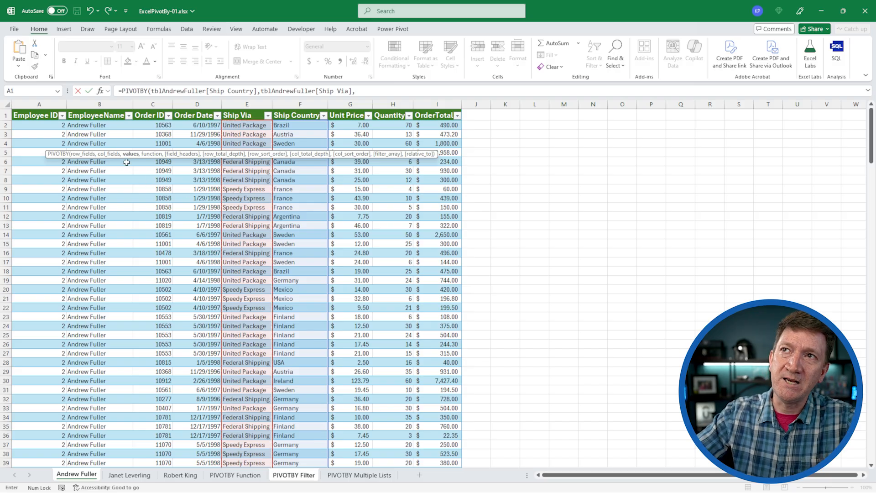
{"action": "left_click", "coordinate": [152, 109]}
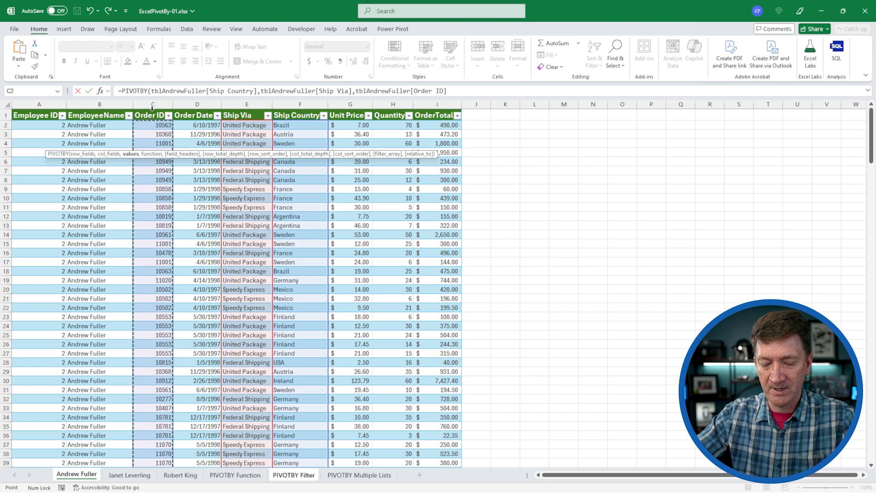
{"action": "type", "text": ","}
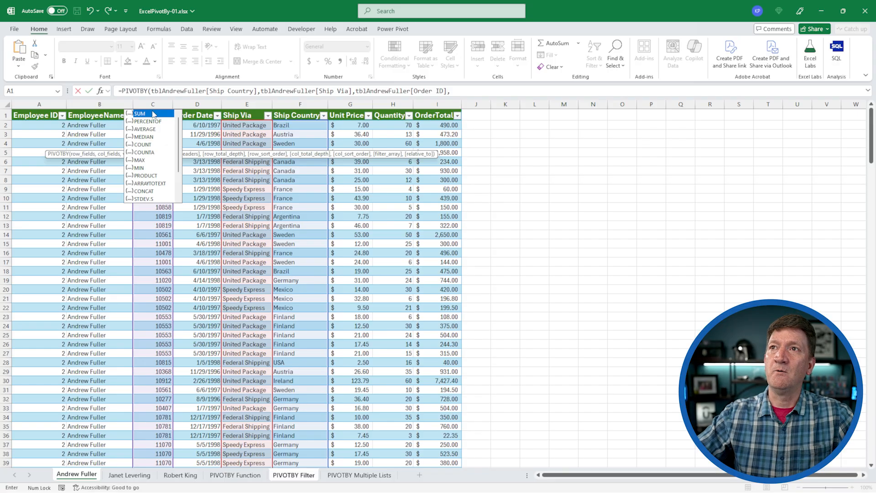
Finish the PIVOTBY formula in cell B4 with COUNT as the aggregation function and enter it.
{"action": "left_click", "coordinate": [143, 145]}
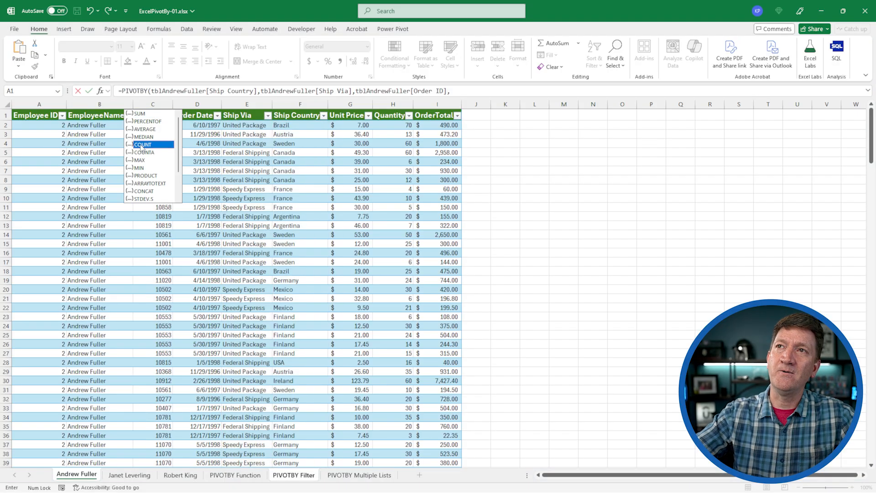
{"action": "double_click", "coordinate": [142, 146]}
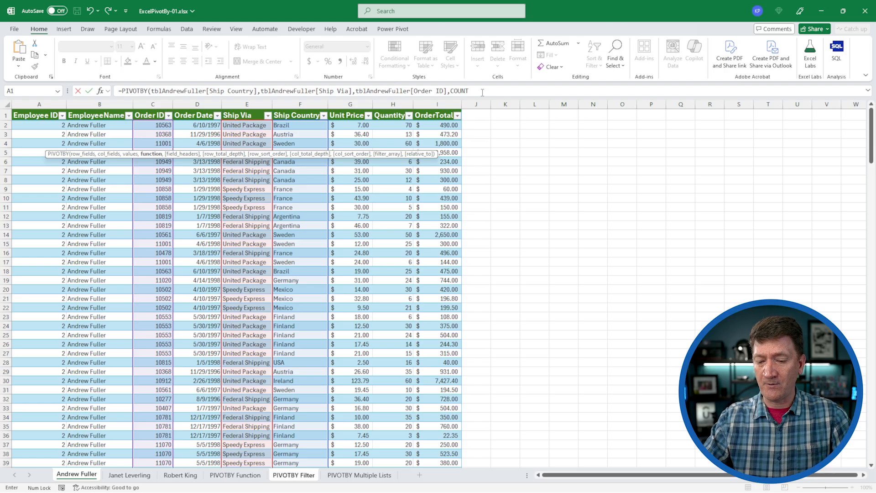
{"action": "type", "text": ")"}
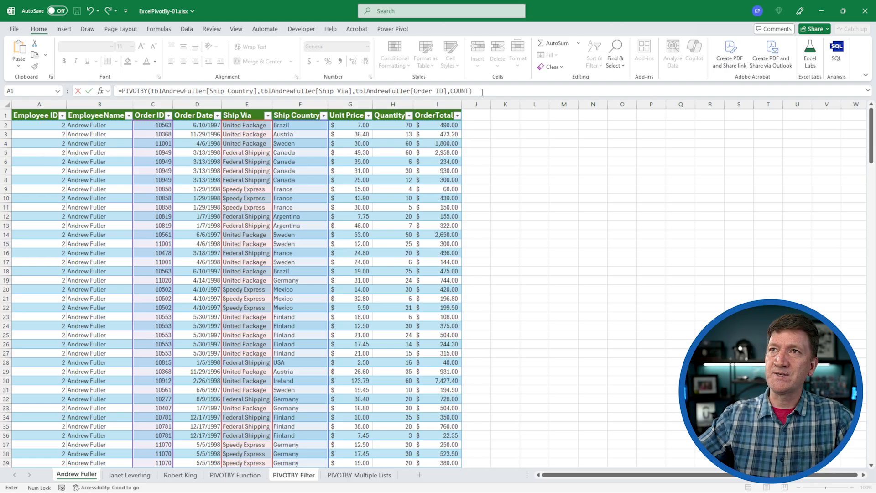
{"action": "key", "text": "Return"}
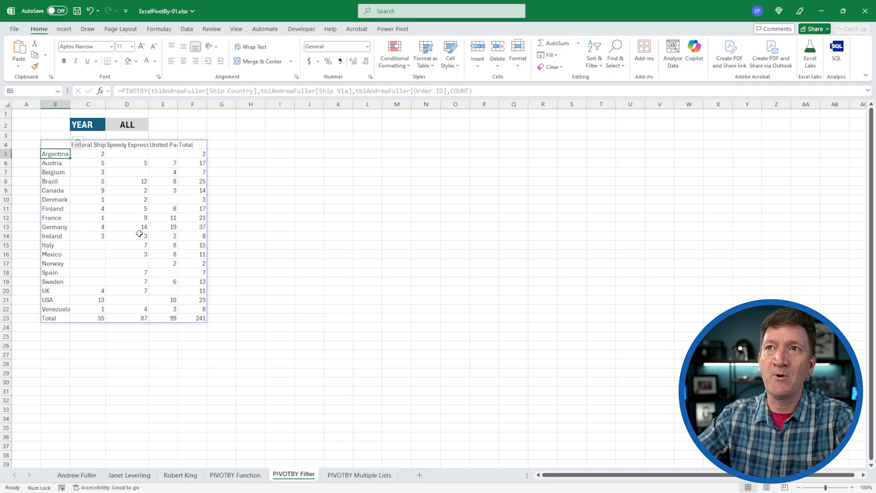
{"action": "left_click", "coordinate": [301, 201]}
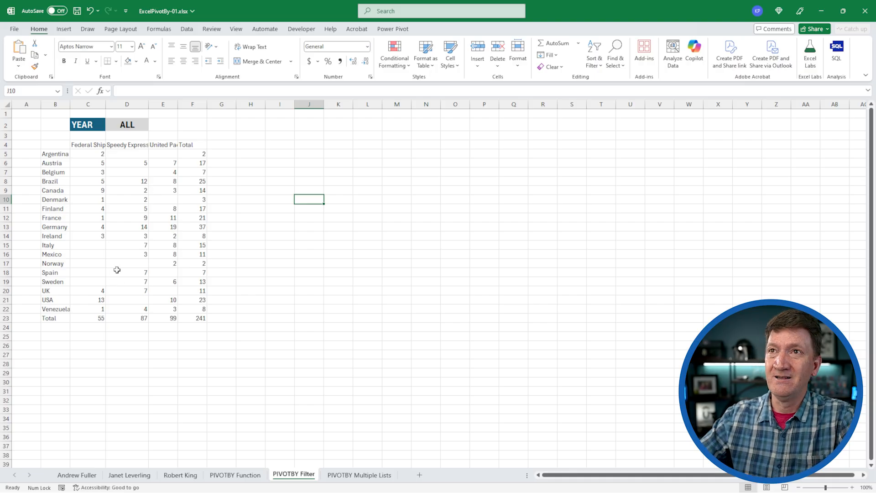
Open the function arguments of the PIVOTBY formula in cell B4 at the Filter_array argument.
{"action": "left_click", "coordinate": [55, 145]}
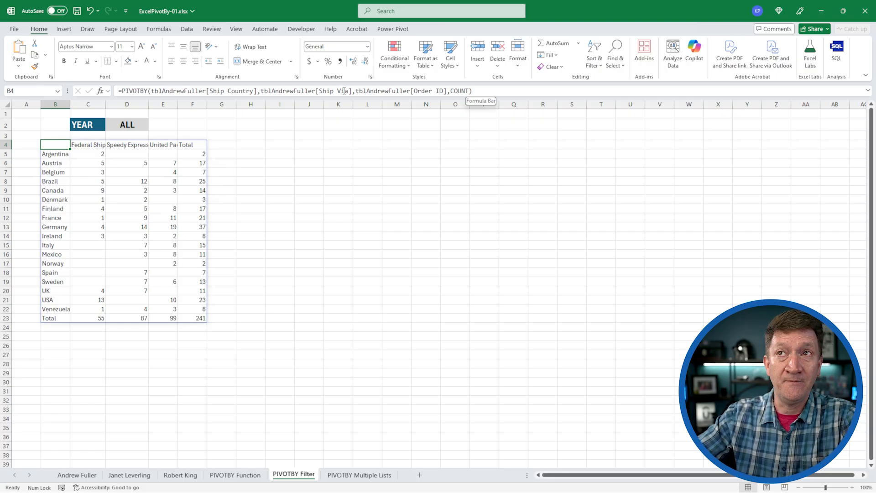
{"action": "left_click", "coordinate": [471, 91]}
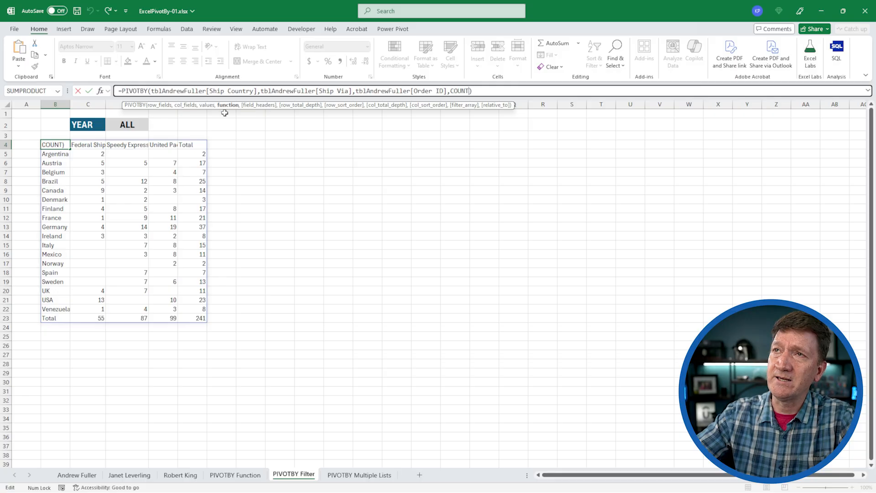
{"action": "left_click", "coordinate": [101, 93]}
{"action": "left_click_drag", "start_coordinate": [427, 203], "coordinate": [254, 139]}
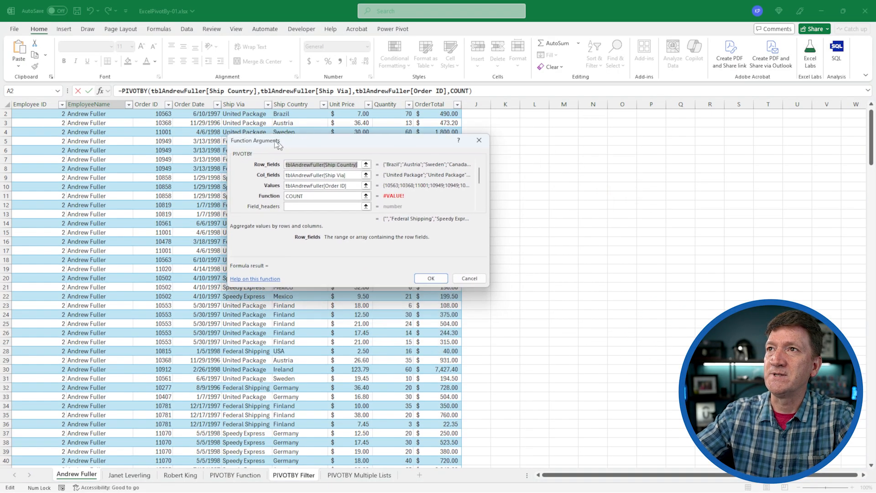
{"action": "left_click_drag", "start_coordinate": [451, 173], "coordinate": [452, 191]}
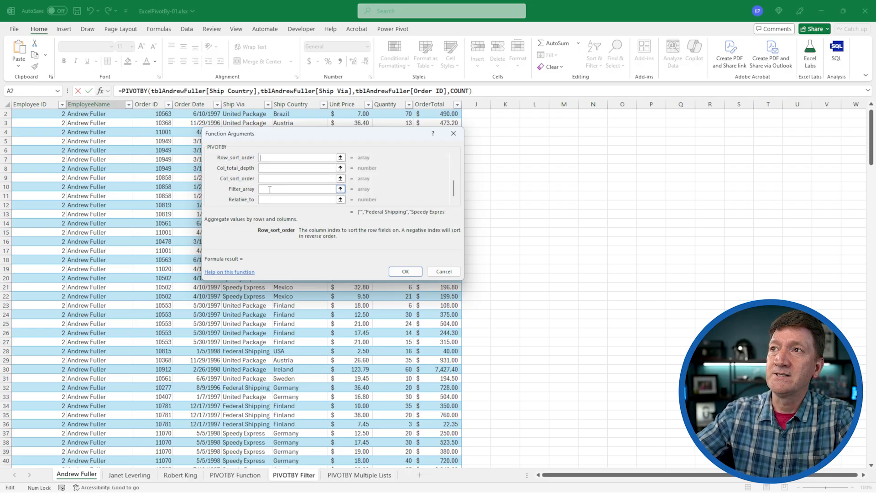
{"action": "left_click", "coordinate": [270, 189]}
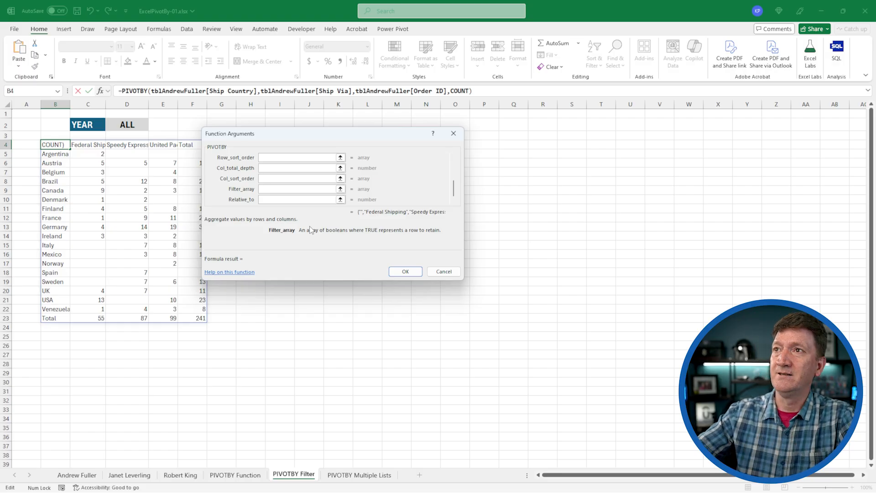
Enter the YEAR of the first employee table's Order Date column as the Filter_array argument.
{"action": "left_click", "coordinate": [85, 476]}
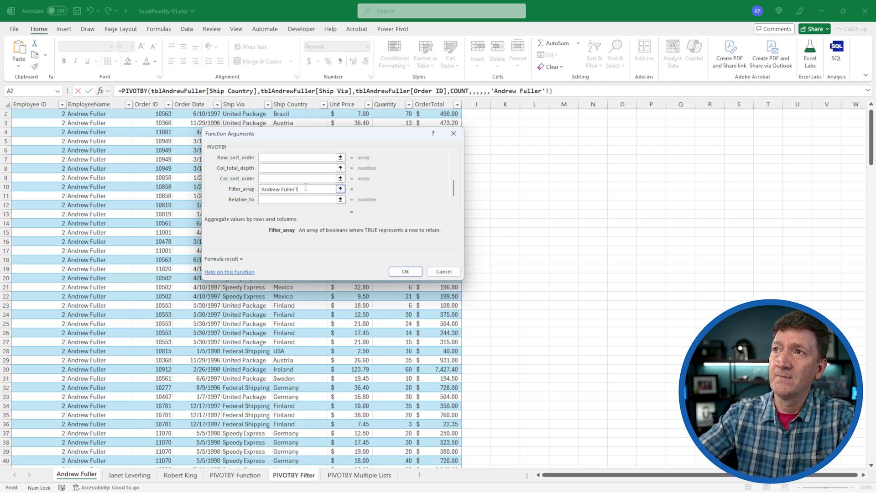
{"action": "left_click_drag", "start_coordinate": [305, 189], "coordinate": [258, 189]}
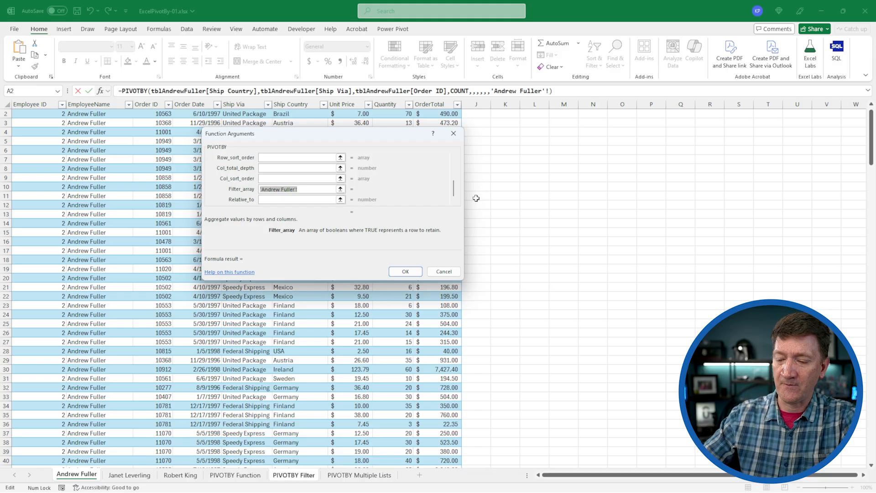
{"action": "key", "text": "Delete"}
{"action": "type", "text": "YEAR("}
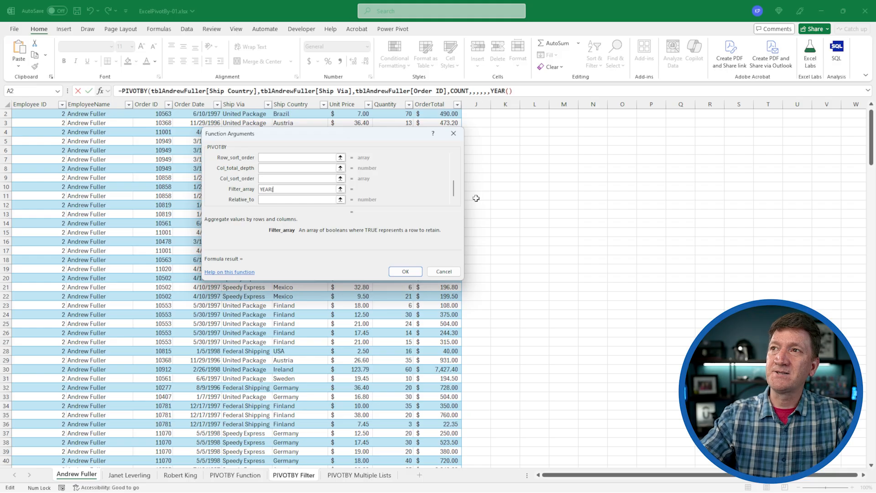
{"action": "scroll", "coordinate": [176, 137], "scroll_direction": "up", "scroll_amount": 1}
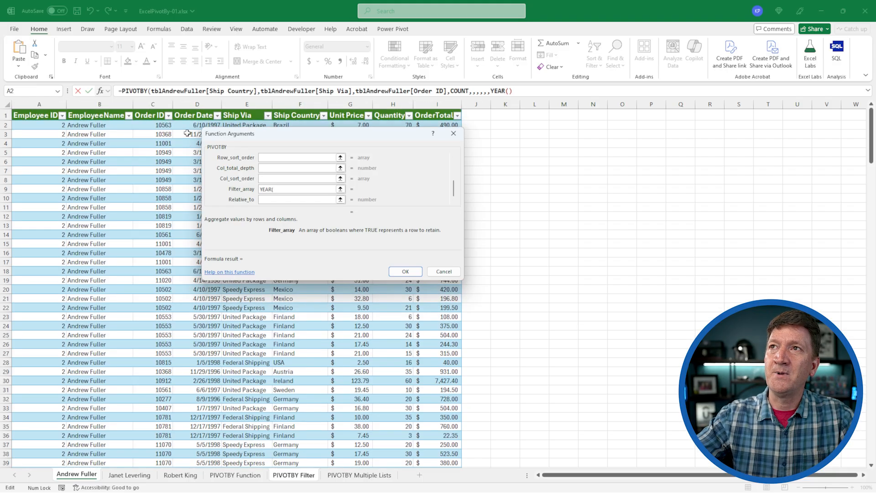
{"action": "left_click", "coordinate": [198, 109]}
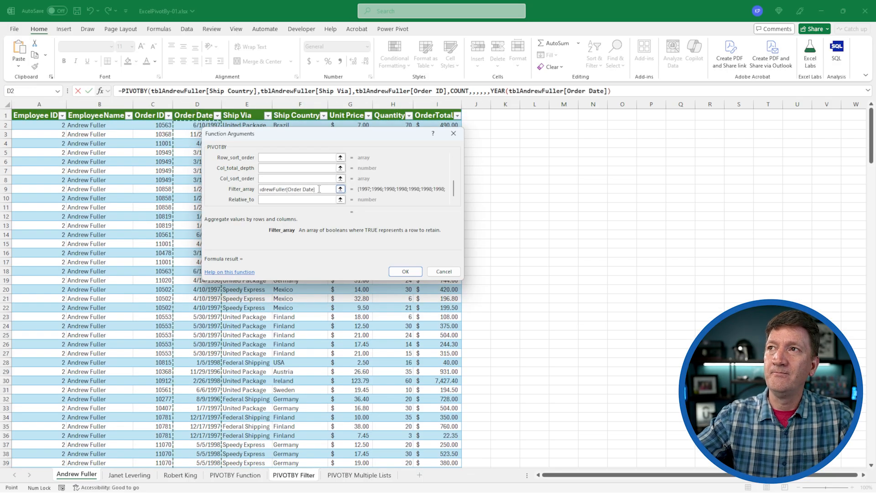
{"action": "type", "text": ")"}
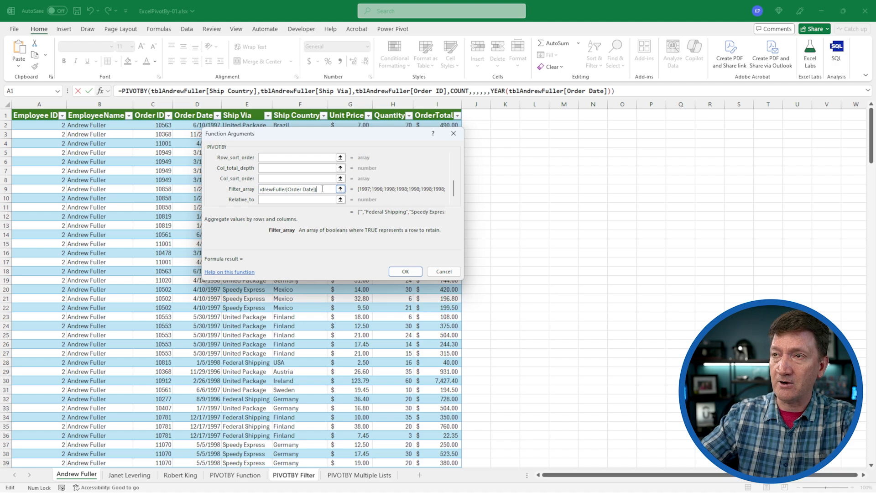
Complete the filter condition so the order year equals 1996, and apply the function arguments.
{"action": "type", "text": "="}
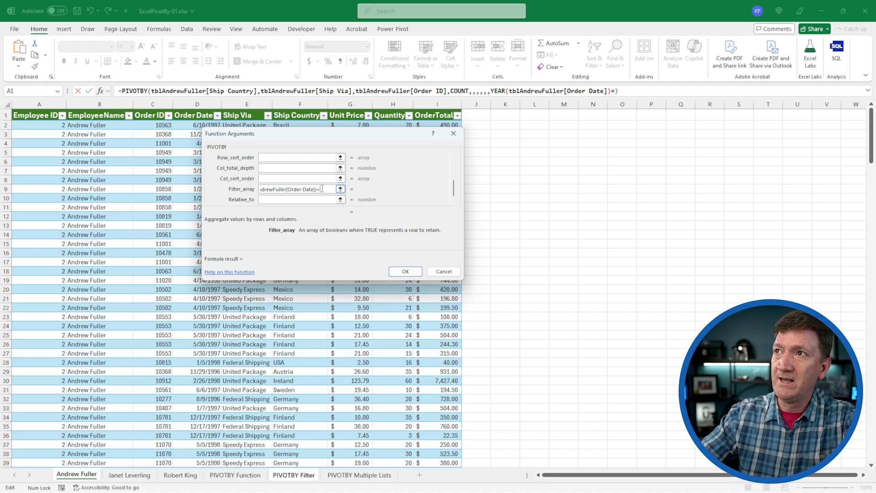
{"action": "type", "text": "1996"}
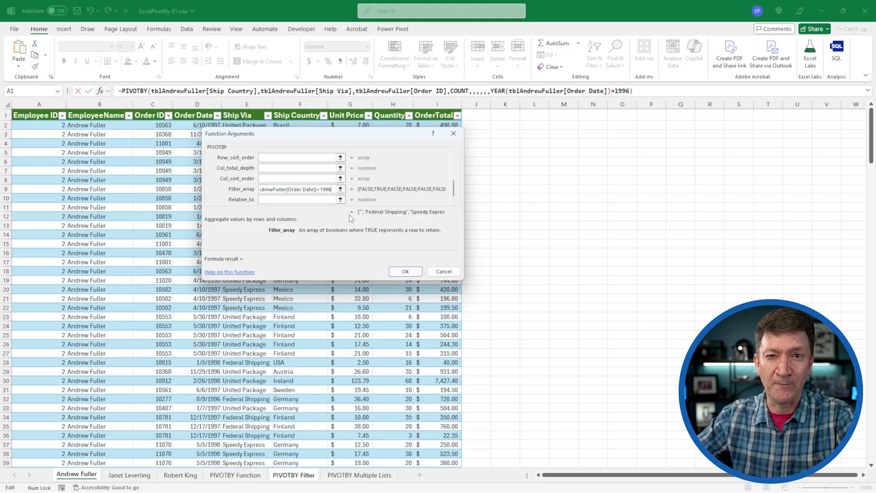
{"action": "left_click", "coordinate": [403, 272]}
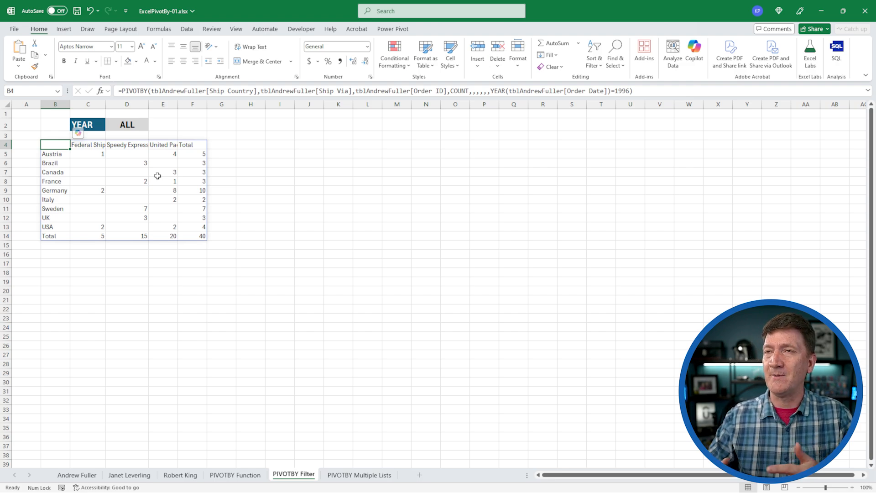
Set the YEAR selector in cell D2 to 1997.
{"action": "left_click", "coordinate": [129, 125]}
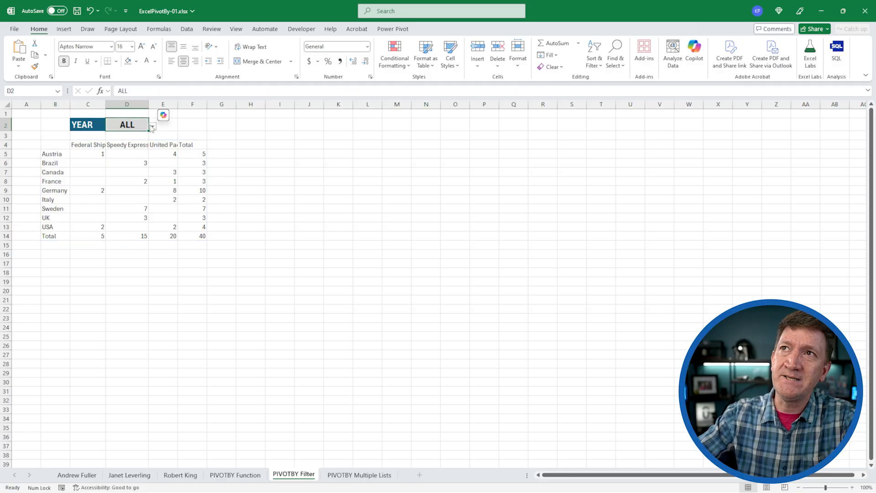
{"action": "left_click", "coordinate": [152, 126]}
{"action": "left_click", "coordinate": [121, 151]}
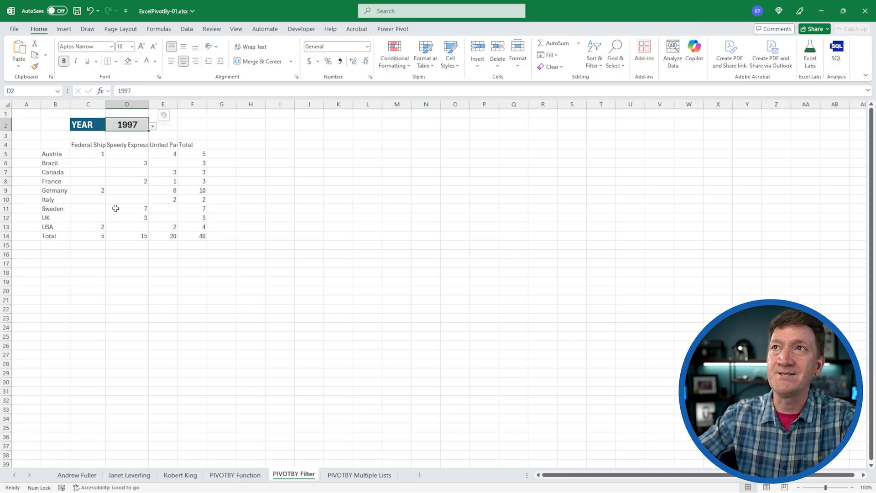
Replace the fixed year 1996 in cell B4's PIVOTBY filter with a reference to the YEAR selector cell D2.
{"action": "left_click", "coordinate": [53, 144]}
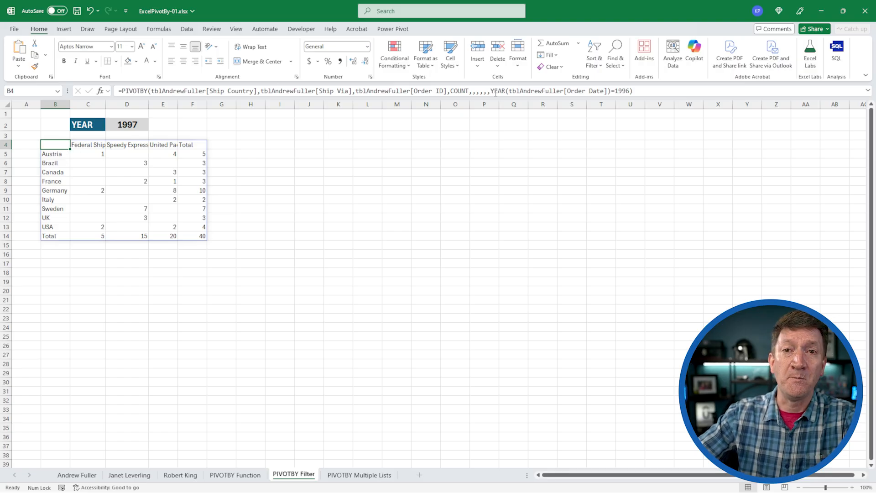
{"action": "double_click", "coordinate": [627, 91]}
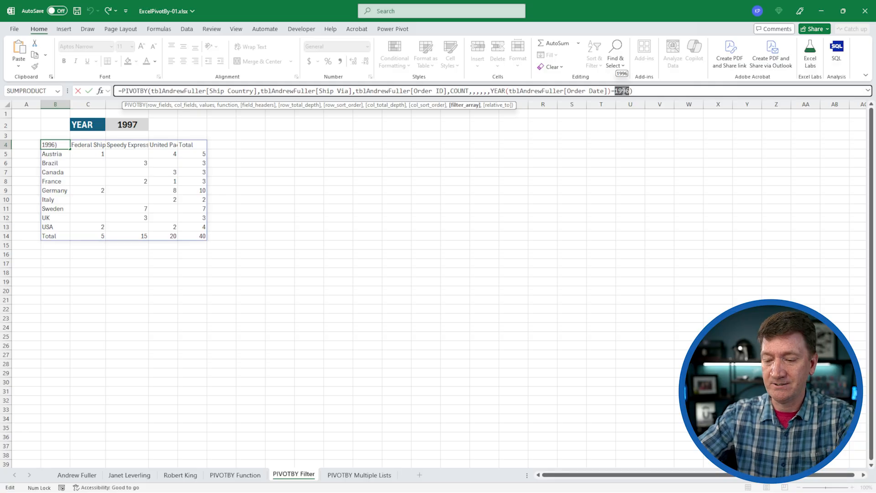
{"action": "key", "text": "BackSpace"}
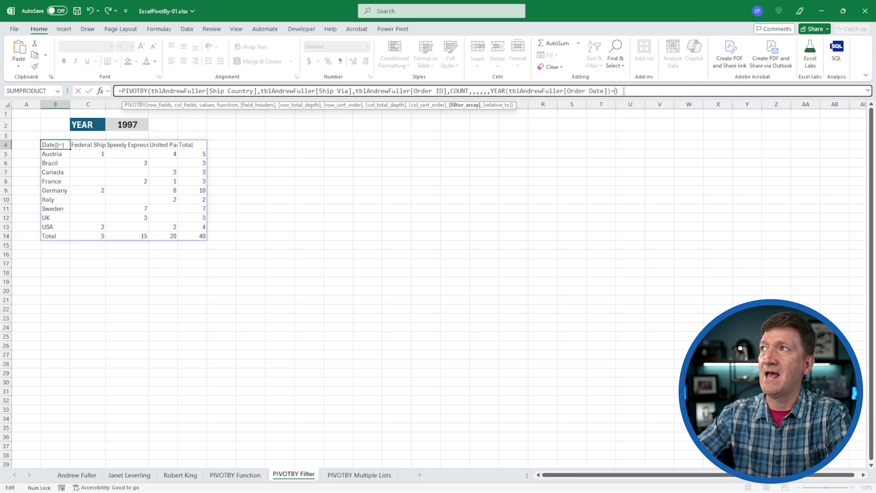
{"action": "left_click", "coordinate": [126, 125]}
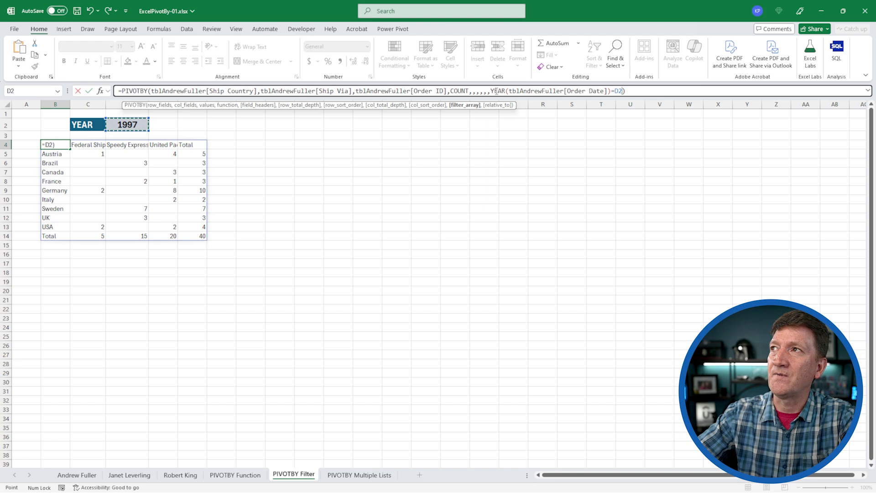
{"action": "left_click_drag", "start_coordinate": [509, 91], "coordinate": [609, 91]}
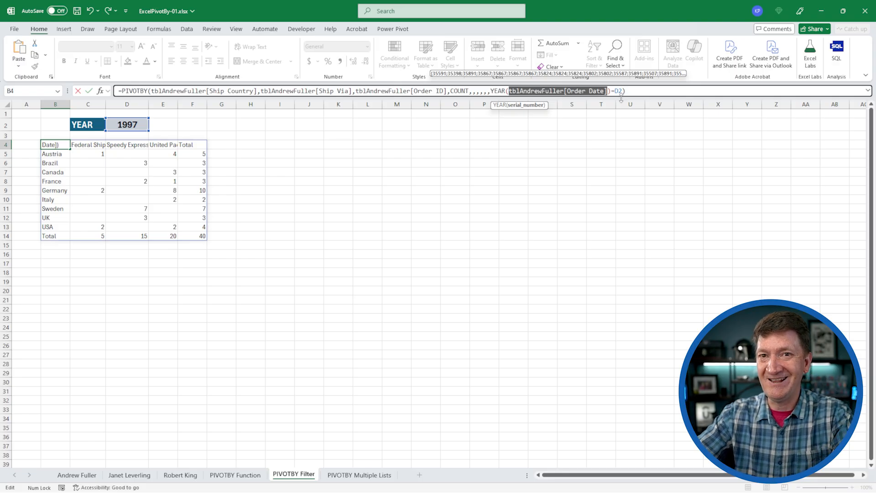
{"action": "key", "text": "Return"}
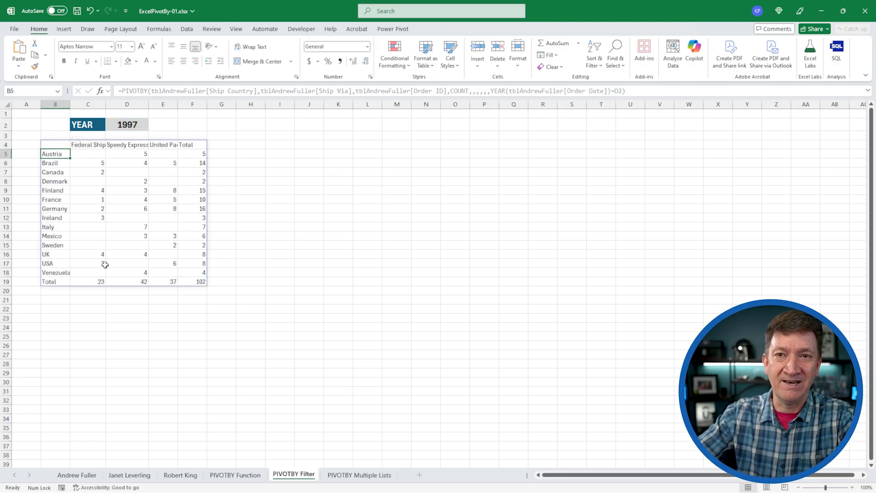
Test the year filter by switching the YEAR selector to 1998, 1996, 1997, 1996 and finally 1997.
{"action": "left_click", "coordinate": [137, 125]}
{"action": "left_click", "coordinate": [153, 128]}
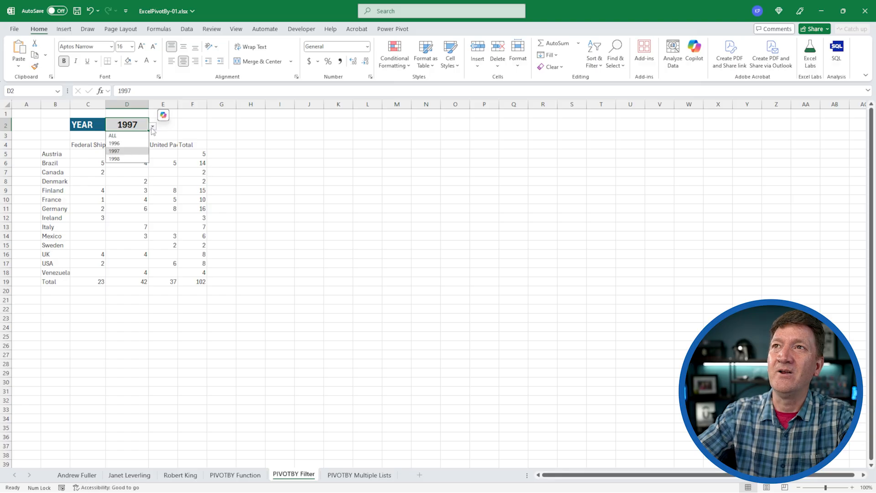
{"action": "left_click", "coordinate": [124, 159]}
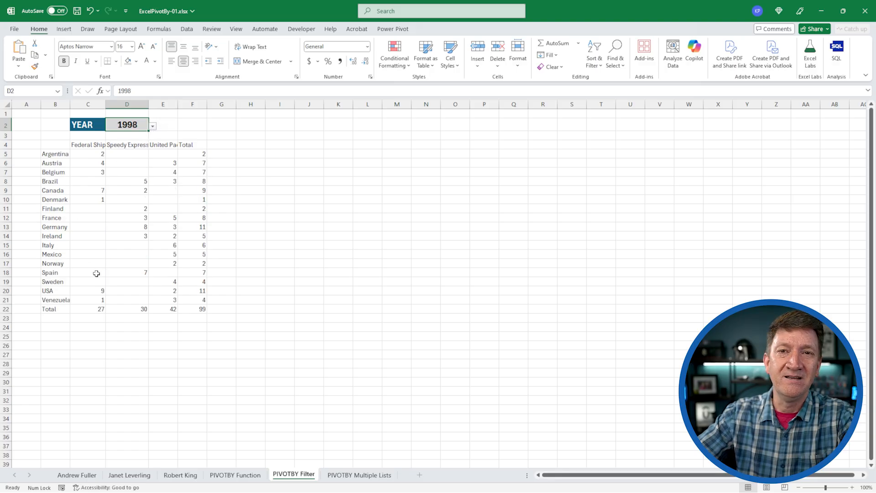
{"action": "left_click", "coordinate": [153, 126]}
{"action": "left_click", "coordinate": [122, 143]}
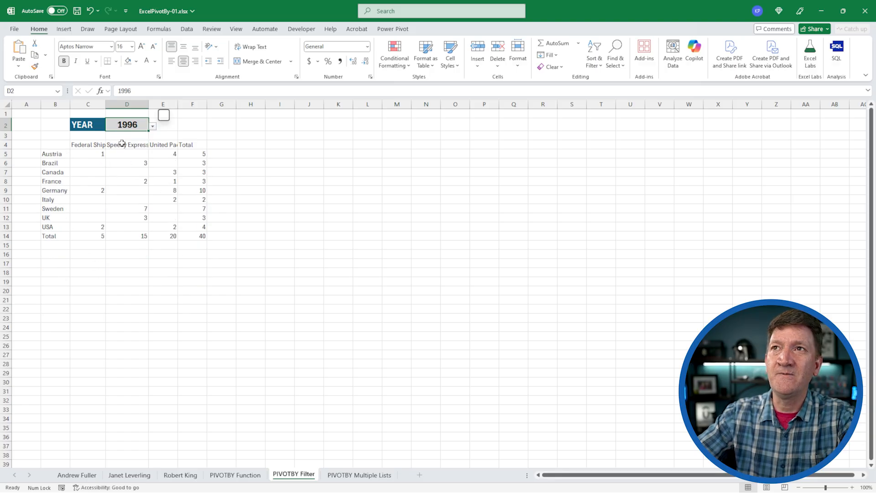
{"action": "left_click", "coordinate": [153, 128]}
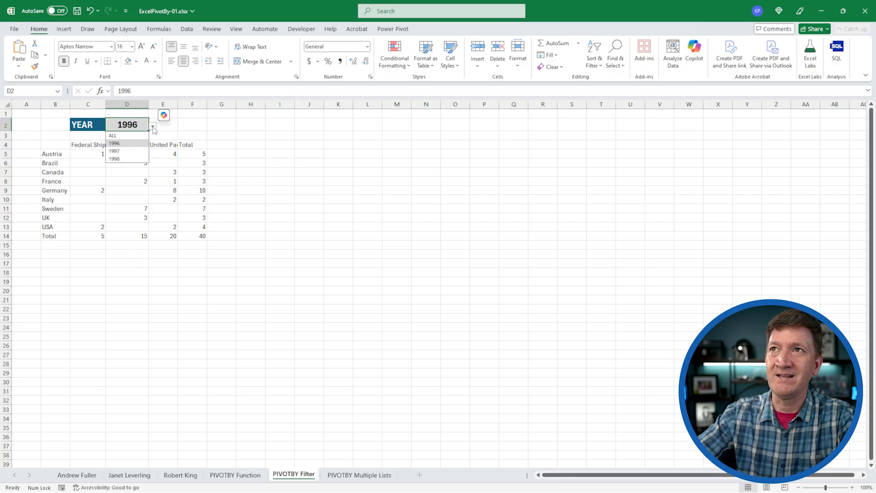
{"action": "left_click", "coordinate": [122, 151]}
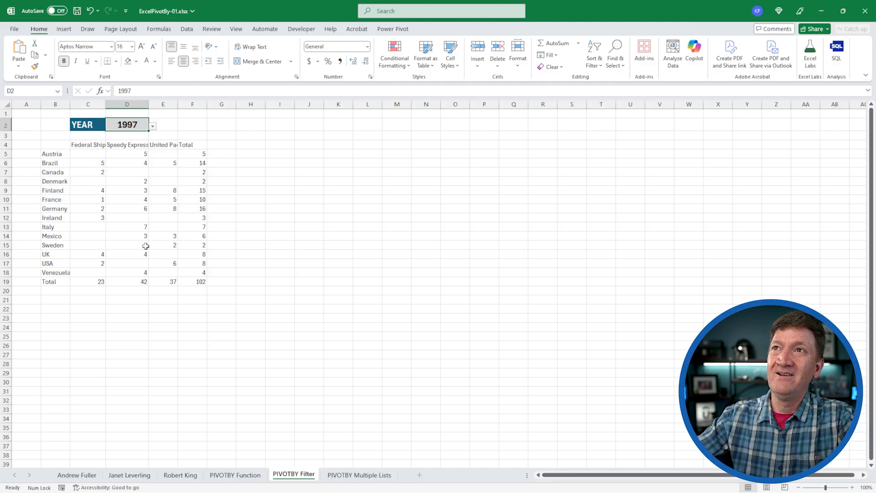
{"action": "left_click", "coordinate": [153, 127]}
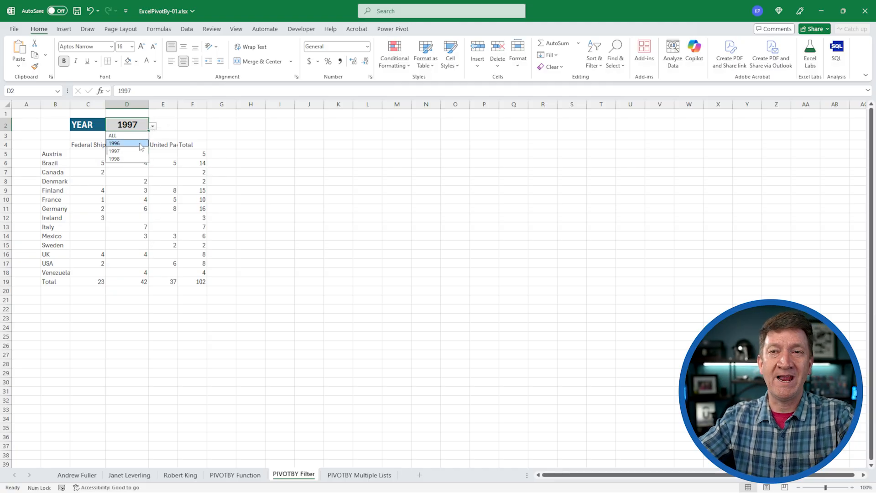
{"action": "left_click", "coordinate": [143, 143]}
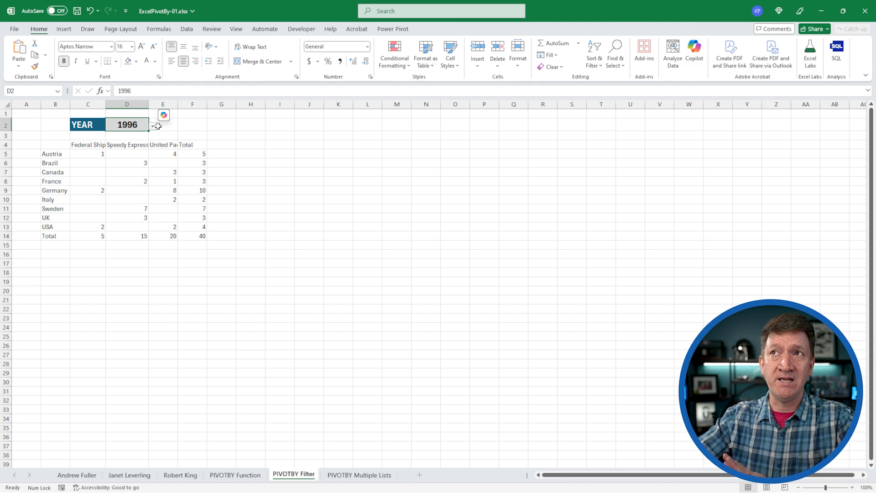
{"action": "left_click", "coordinate": [154, 128]}
{"action": "left_click", "coordinate": [143, 151]}
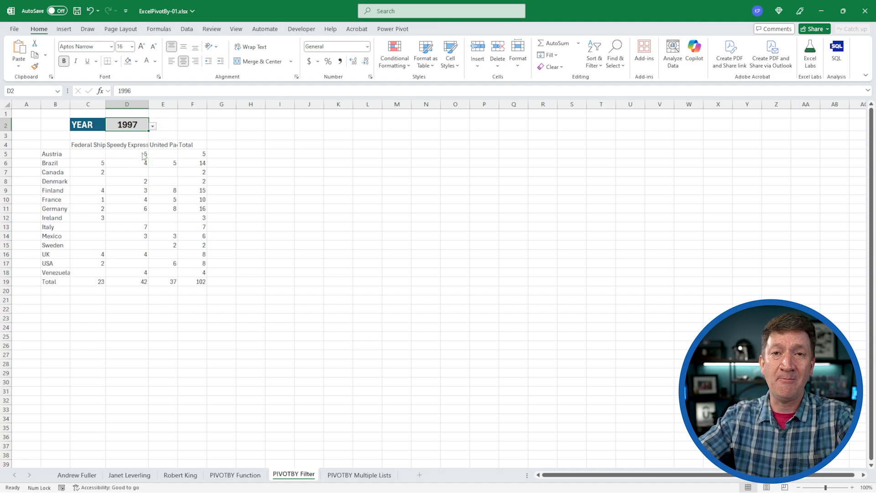
Set the YEAR selector in cell D2 to ALL.
{"action": "left_click", "coordinate": [153, 127]}
{"action": "left_click", "coordinate": [114, 136]}
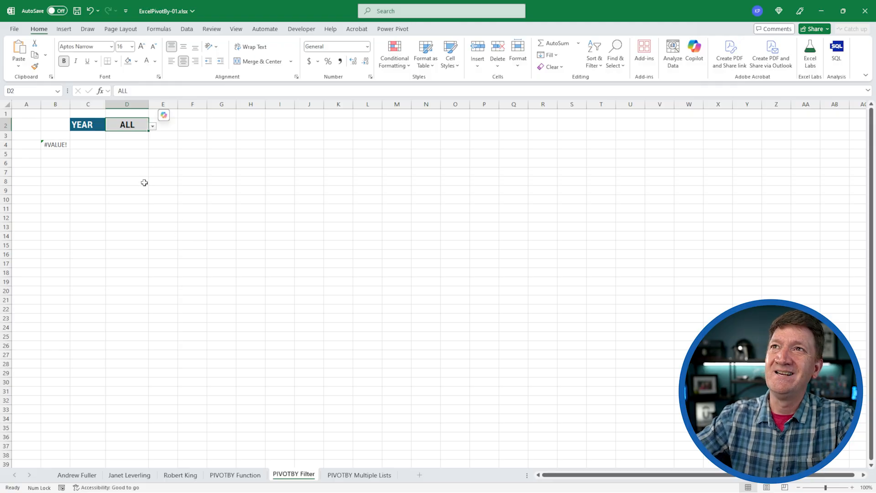
Insert an IF function ahead of the year comparison in cell B4's PIVOTBY filter, with the logical test D2="ALL".
{"action": "left_click", "coordinate": [55, 145]}
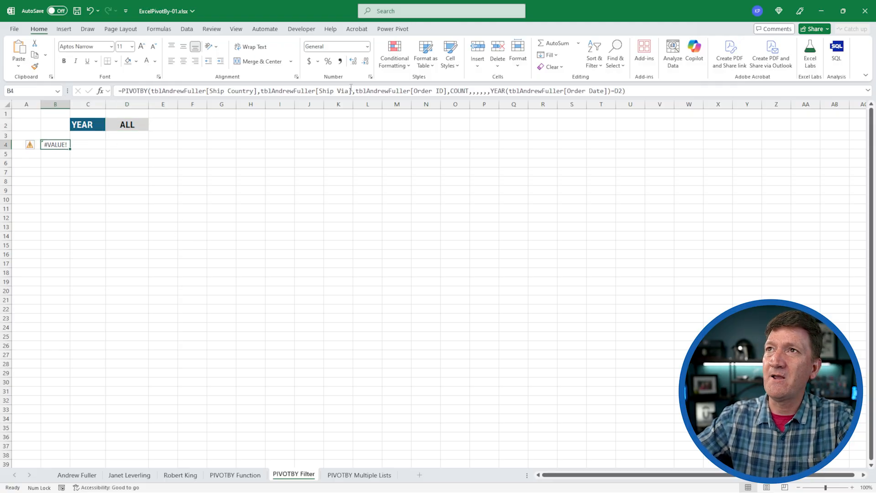
{"action": "left_click", "coordinate": [491, 91]}
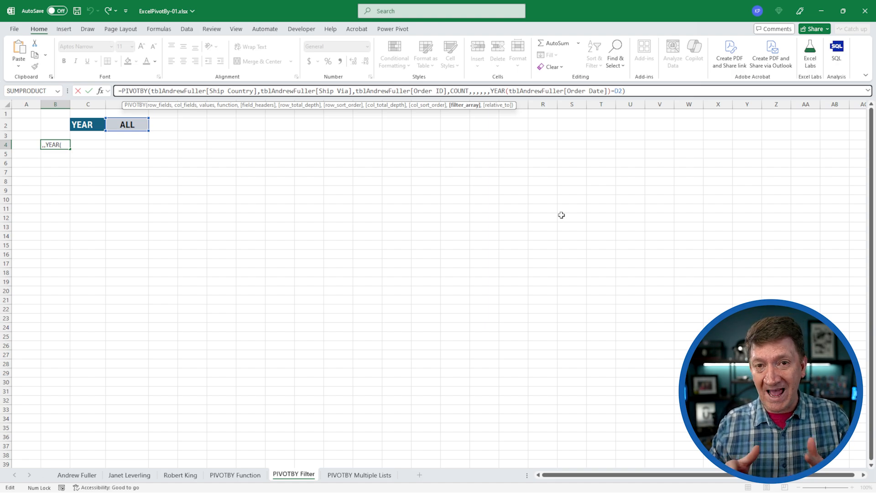
{"action": "left_click", "coordinate": [491, 91]}
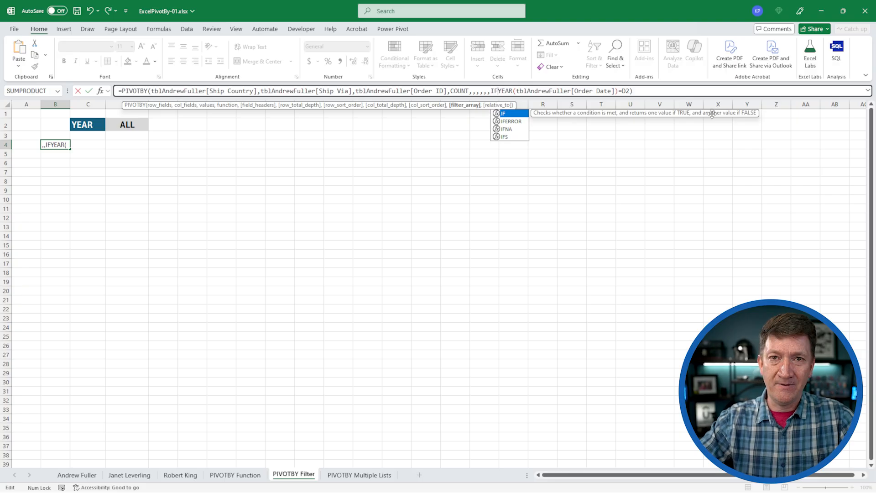
{"action": "type", "text": "("}
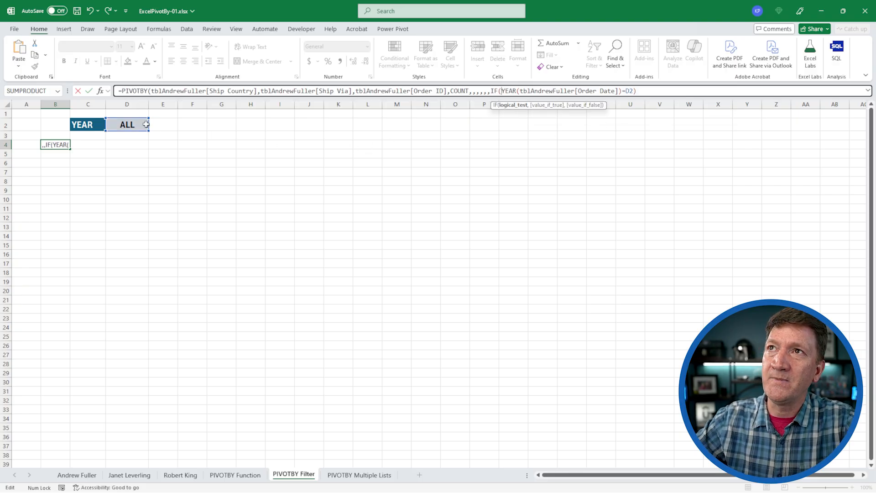
{"action": "left_click", "coordinate": [127, 124]}
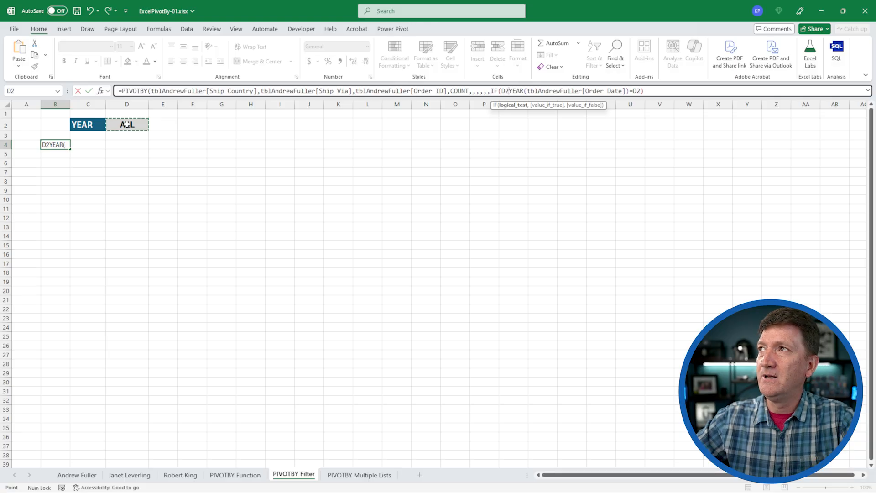
{"action": "type", "text": "=\"ALL"}
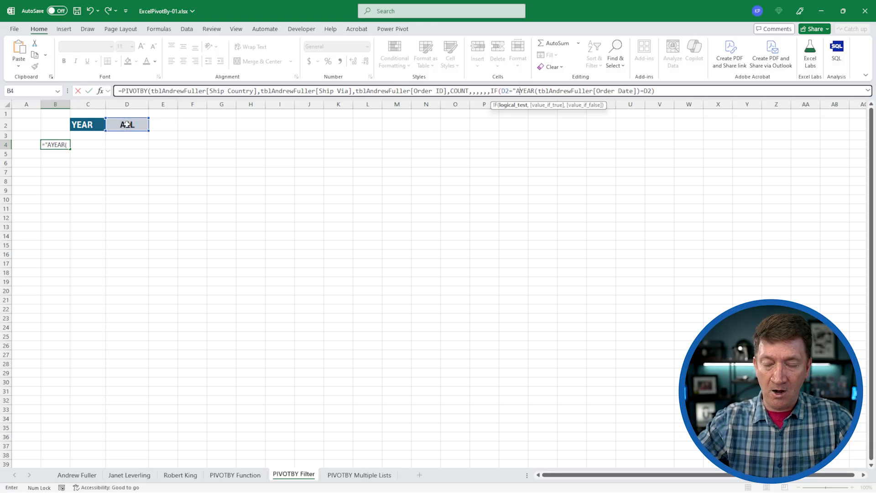
{"action": "type", "text": "\""}
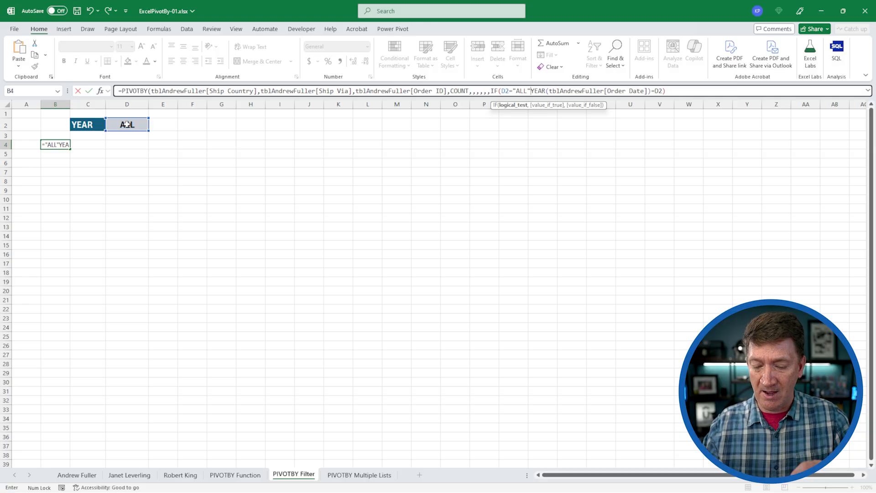
{"action": "type", "text": ","}
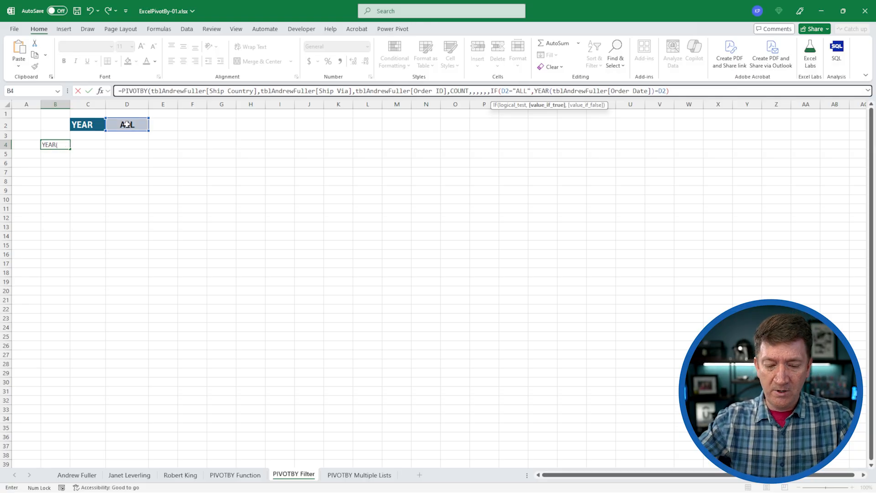
Complete the IF with TRUE as the value if true and the existing year comparison as the value if false, and enter the formula.
{"action": "type", "text": "TRUE"}
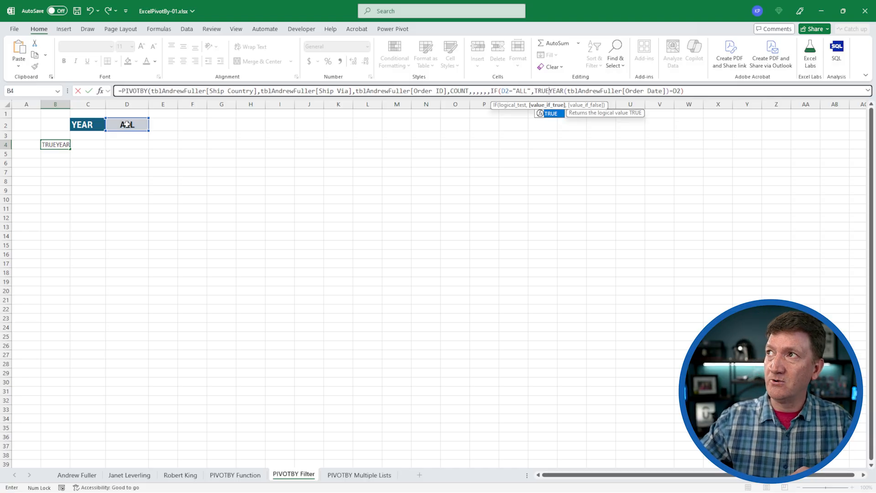
{"action": "type", "text": ","}
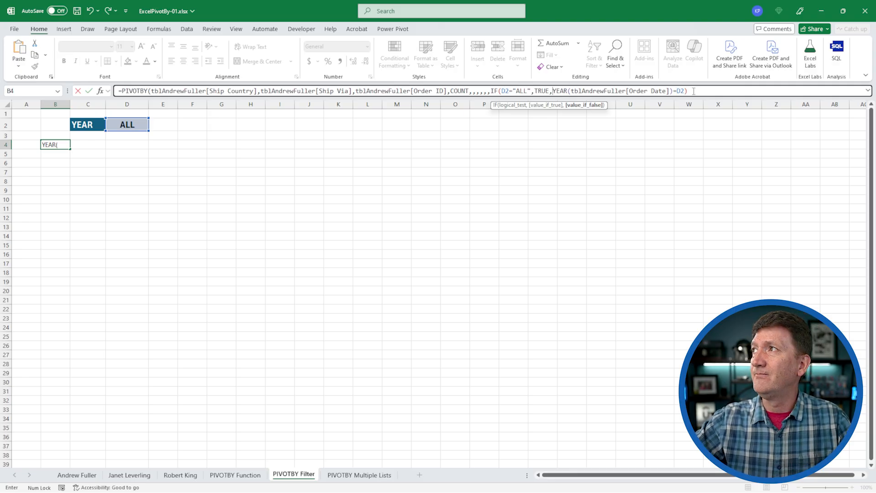
{"action": "left_click", "coordinate": [731, 92]}
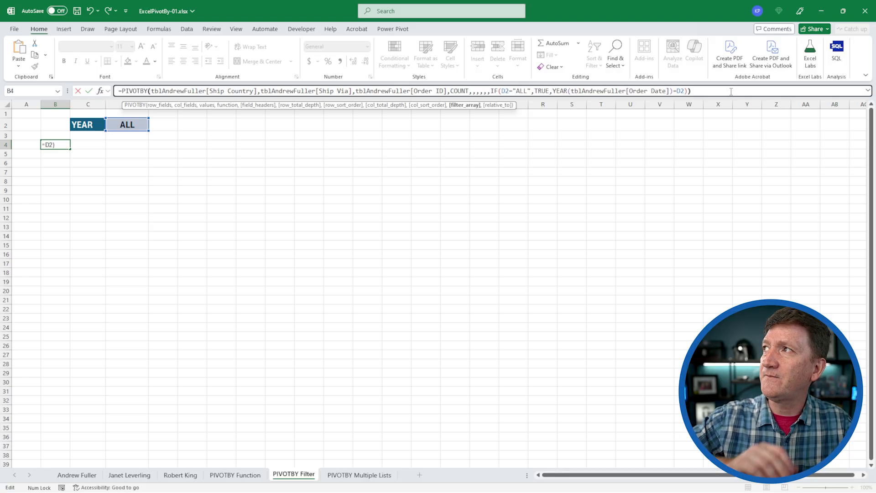
{"action": "type", "text": ")"}
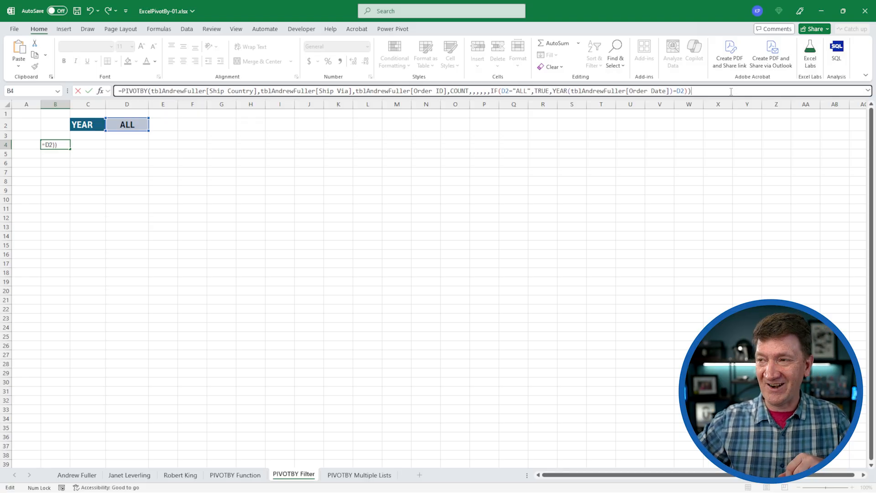
{"action": "key", "text": "Return"}
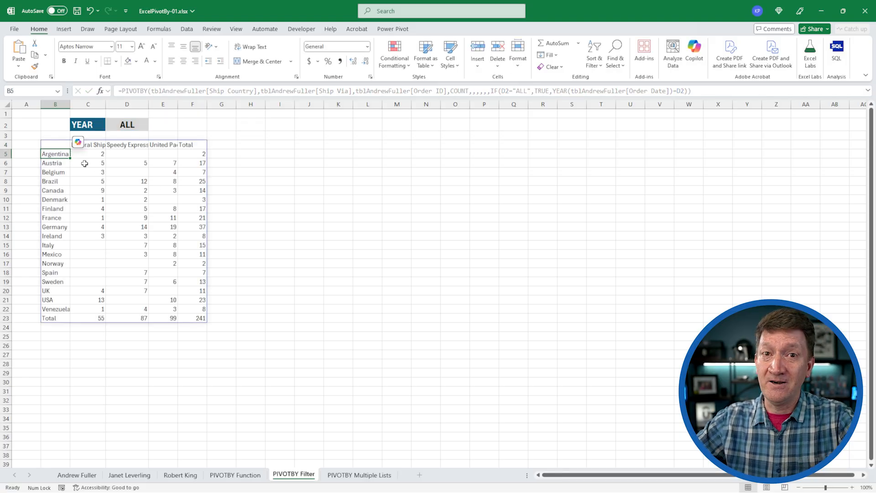
Test the revised filter by switching the YEAR selector to 1996, 1997 and back to ALL, and check cell B4.
{"action": "left_click", "coordinate": [124, 123]}
{"action": "left_click", "coordinate": [154, 127]}
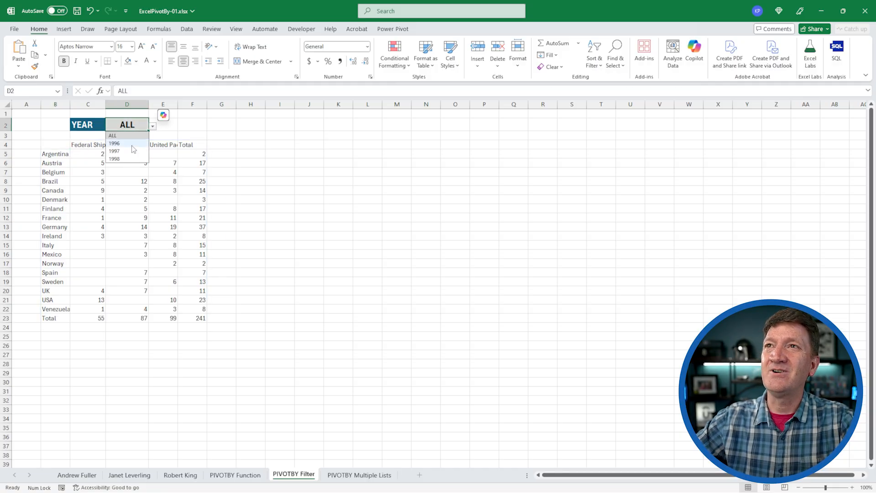
{"action": "left_click", "coordinate": [128, 144]}
{"action": "left_click", "coordinate": [153, 126]}
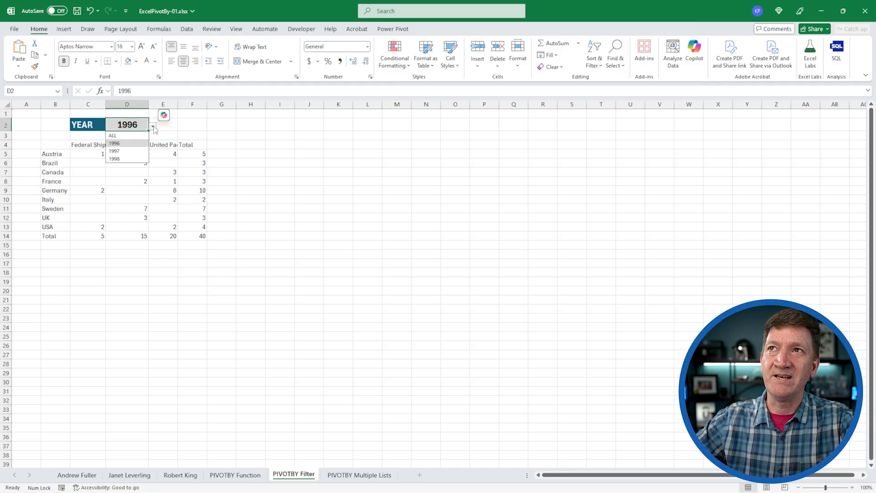
{"action": "left_click", "coordinate": [137, 151]}
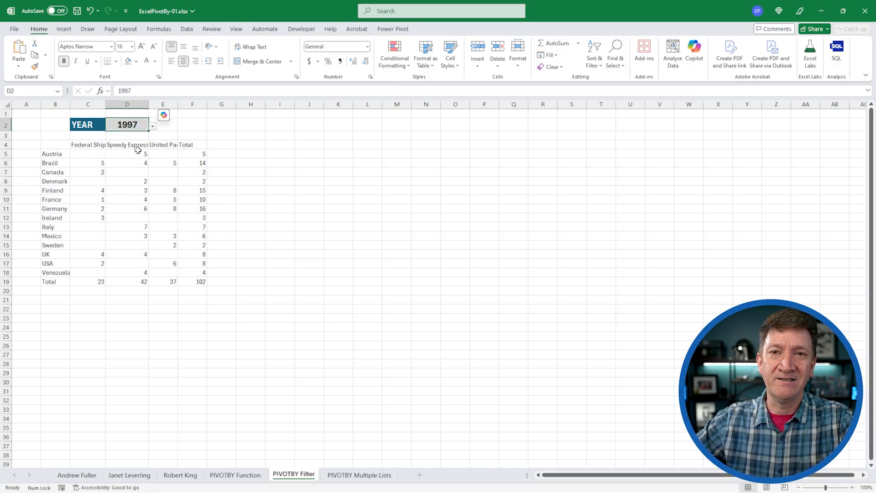
{"action": "left_click", "coordinate": [153, 127]}
{"action": "left_click", "coordinate": [128, 135]}
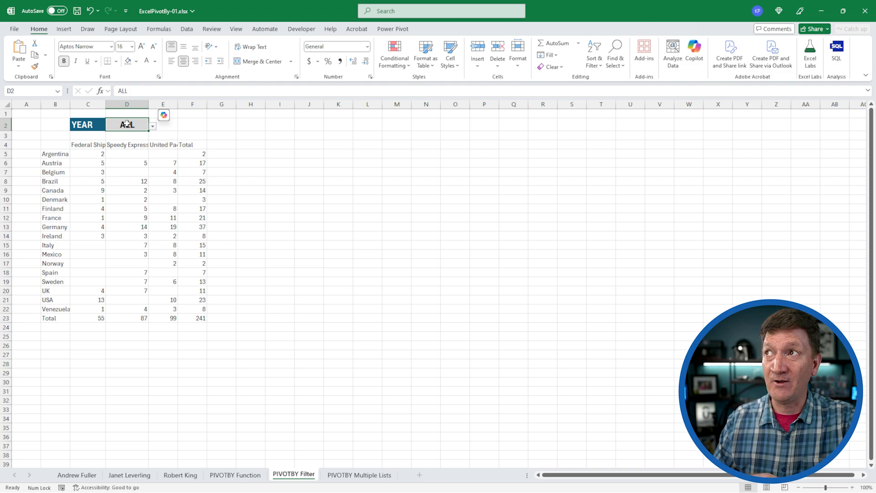
{"action": "left_click", "coordinate": [52, 142]}
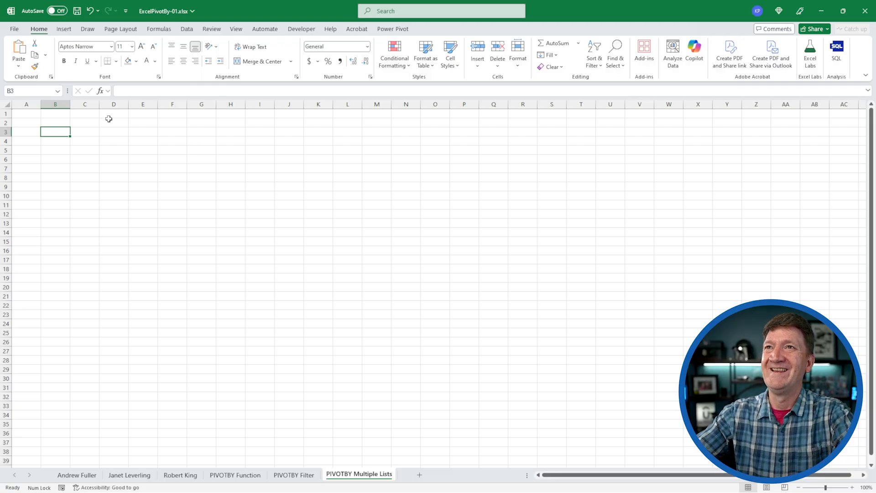
Look through the order tables on the three employee sheets.
{"action": "left_click", "coordinate": [78, 474]}
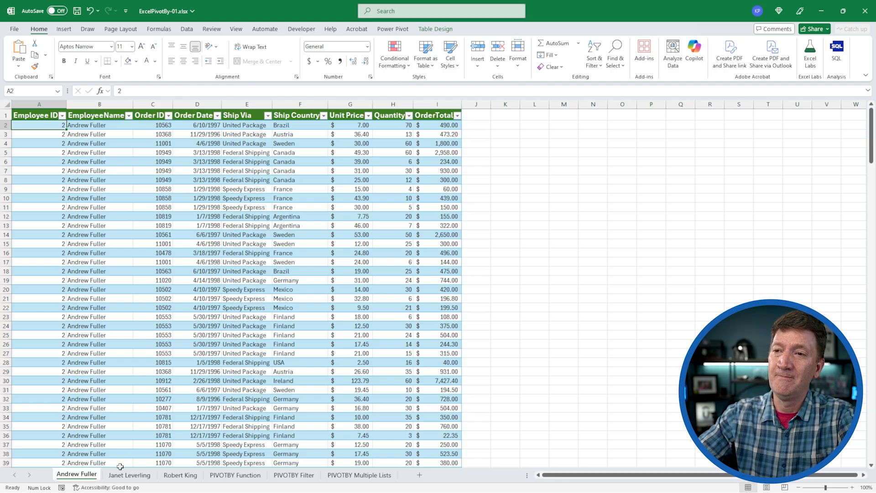
{"action": "left_click", "coordinate": [120, 477]}
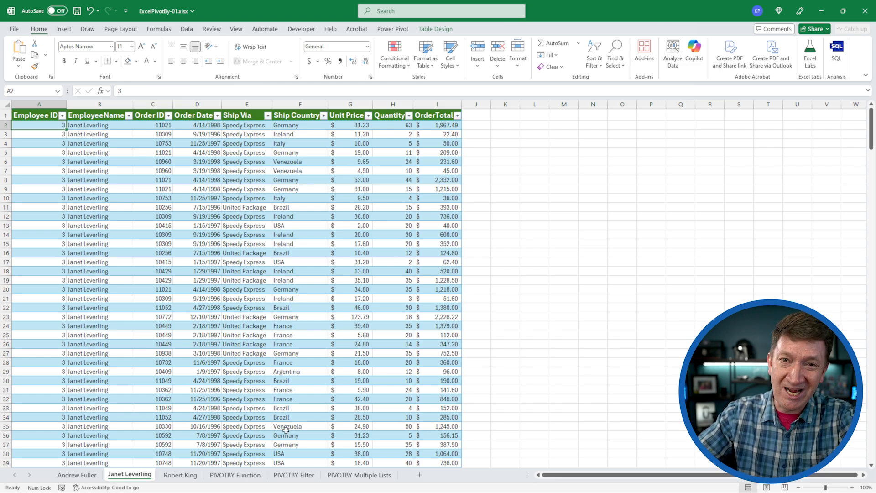
{"action": "left_click", "coordinate": [181, 475]}
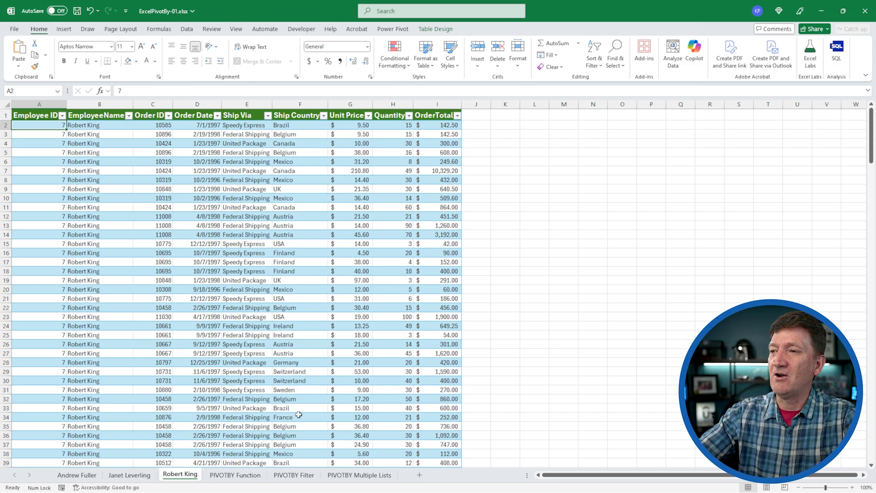
Start a PIVOTBY formula in cell B3 of the PIVOTBY Multiple Lists sheet and open its function arguments.
{"action": "left_click", "coordinate": [339, 477]}
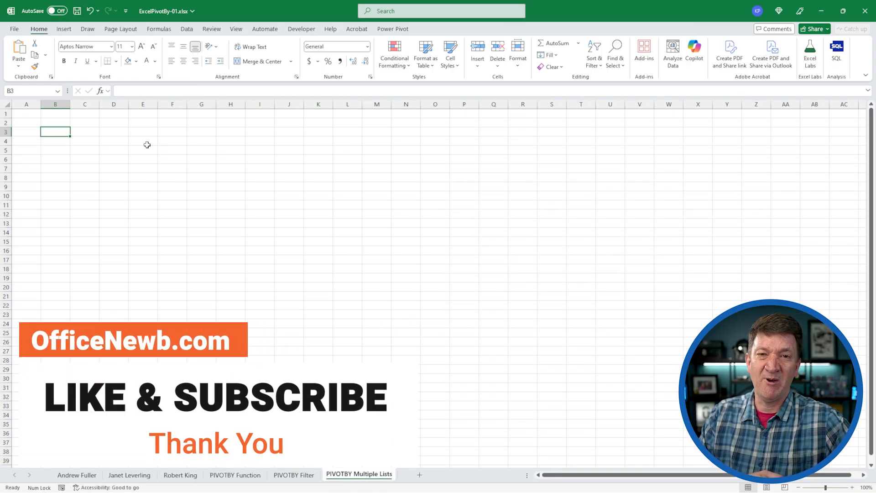
{"action": "type", "text": "="}
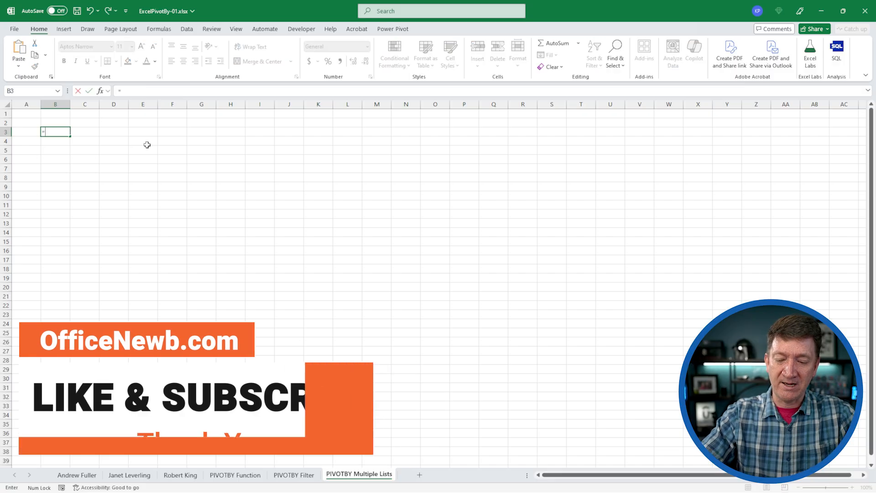
{"action": "type", "text": "pi"}
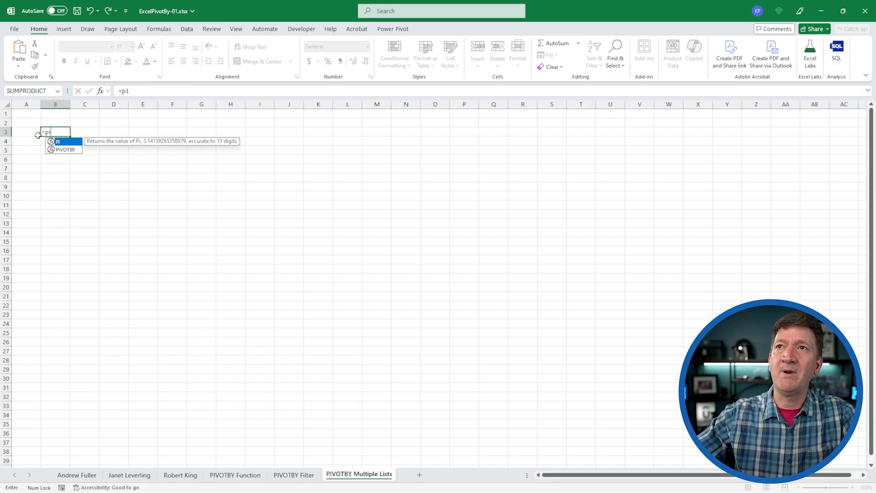
{"action": "double_click", "coordinate": [65, 150]}
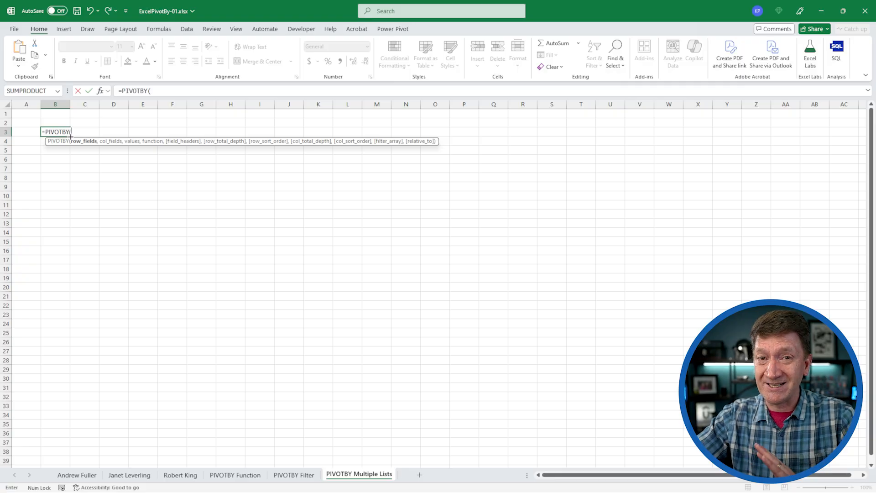
{"action": "left_click", "coordinate": [100, 91]}
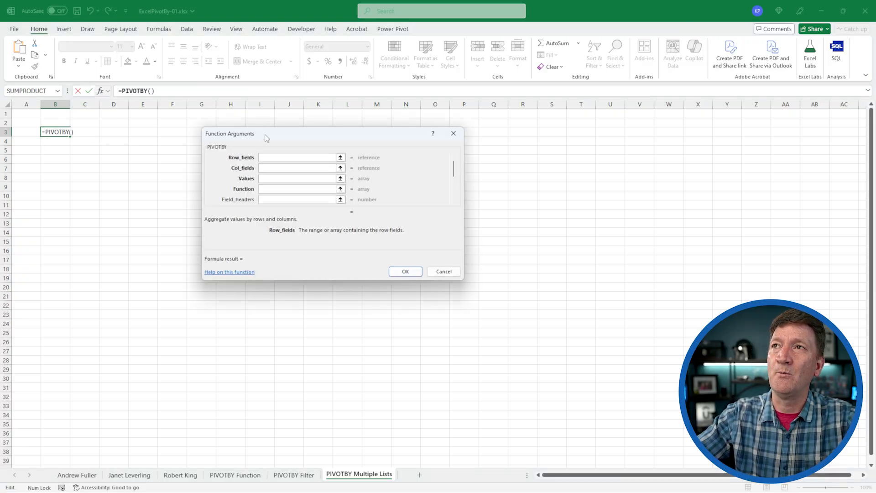
{"action": "left_click_drag", "start_coordinate": [264, 137], "coordinate": [292, 153]}
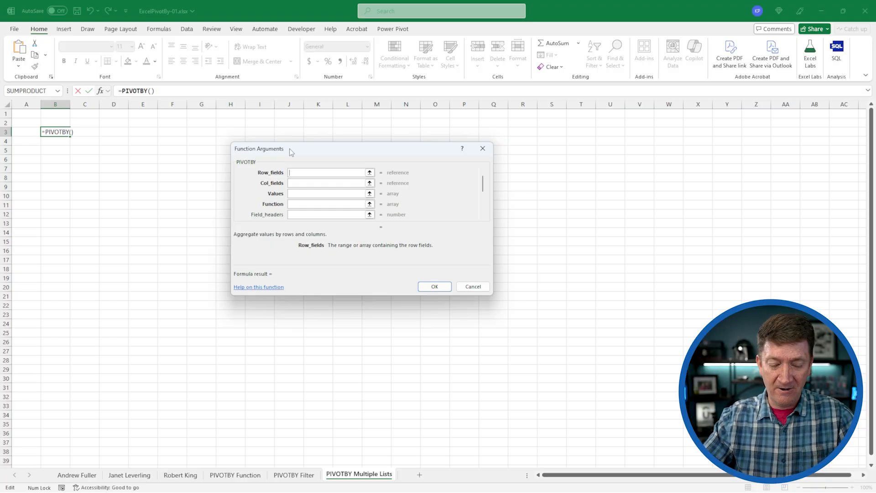
Set the PIVOTBY row fields to a VSTACK of the Ship Country columns from the three employee tables.
{"action": "type", "text": "vstack"}
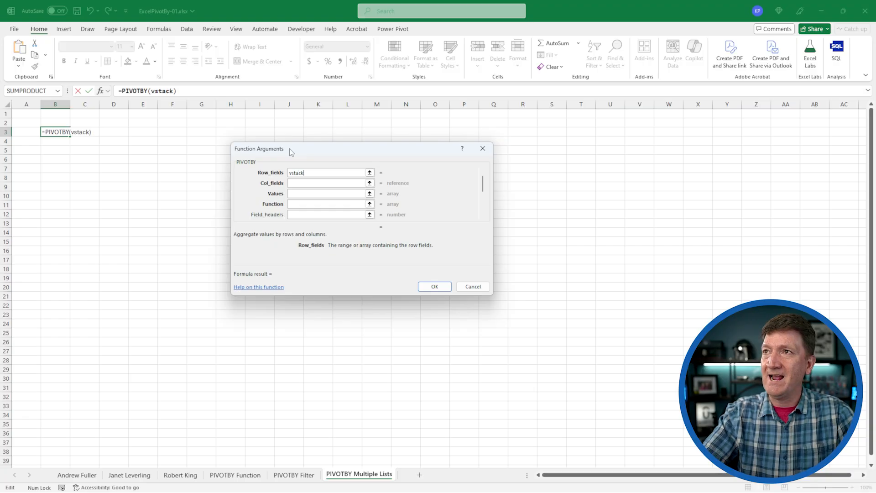
{"action": "type", "text": "("}
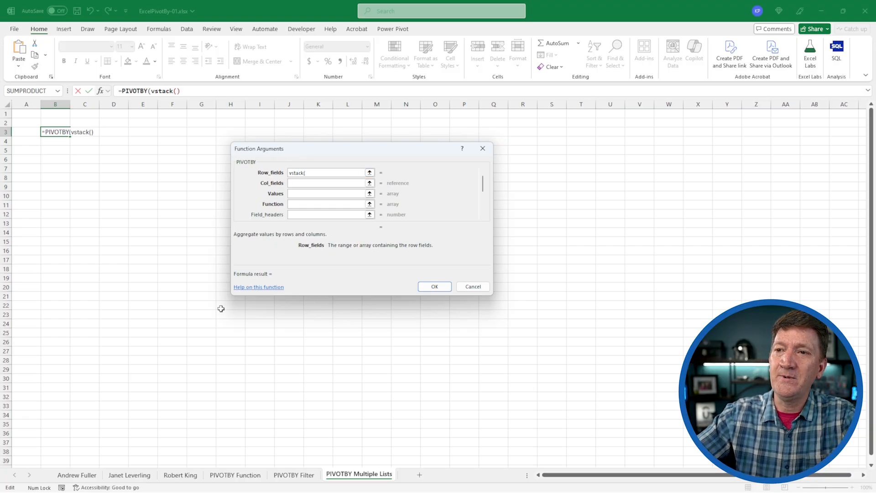
{"action": "left_click", "coordinate": [76, 476]}
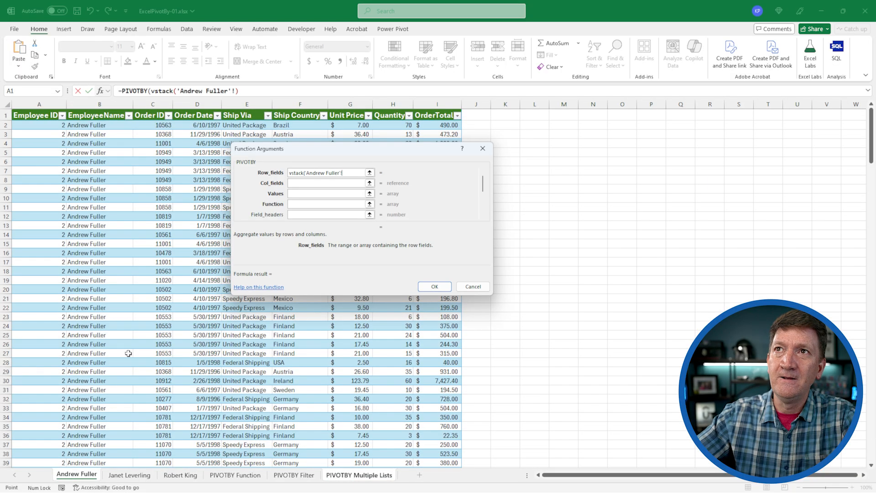
{"action": "left_click_drag", "start_coordinate": [284, 147], "coordinate": [356, 148]}
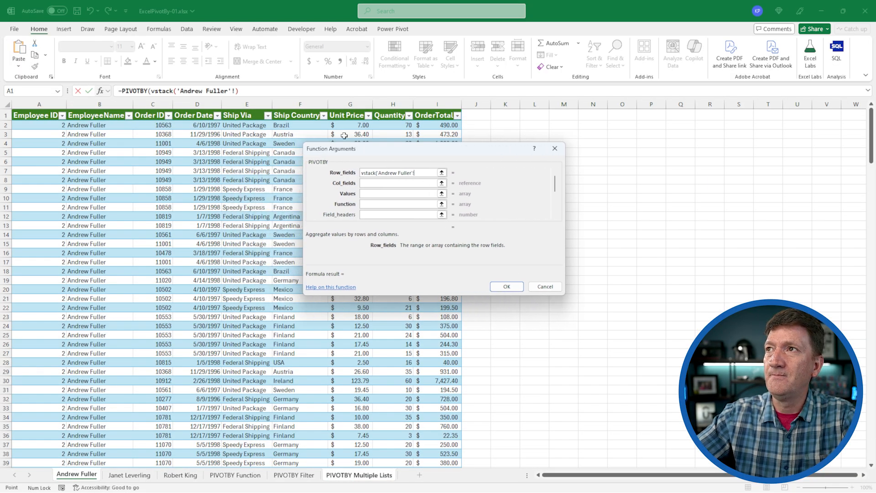
{"action": "left_click", "coordinate": [297, 109]}
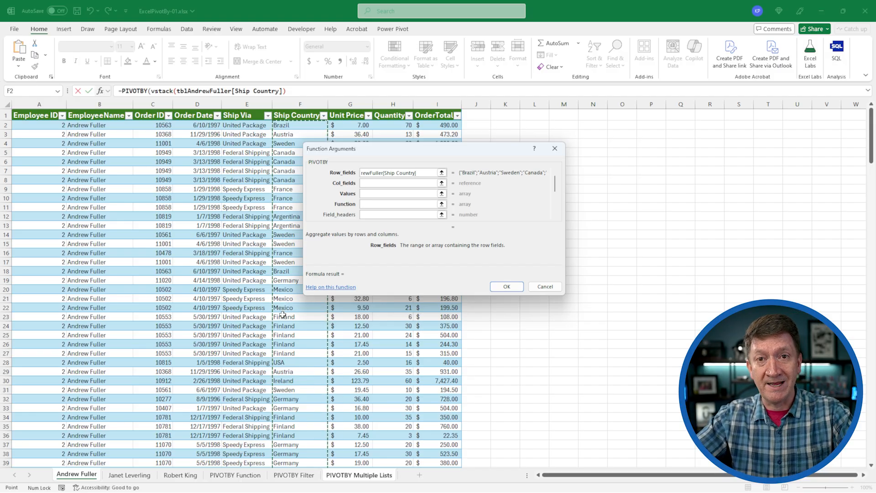
{"action": "type", "text": ","}
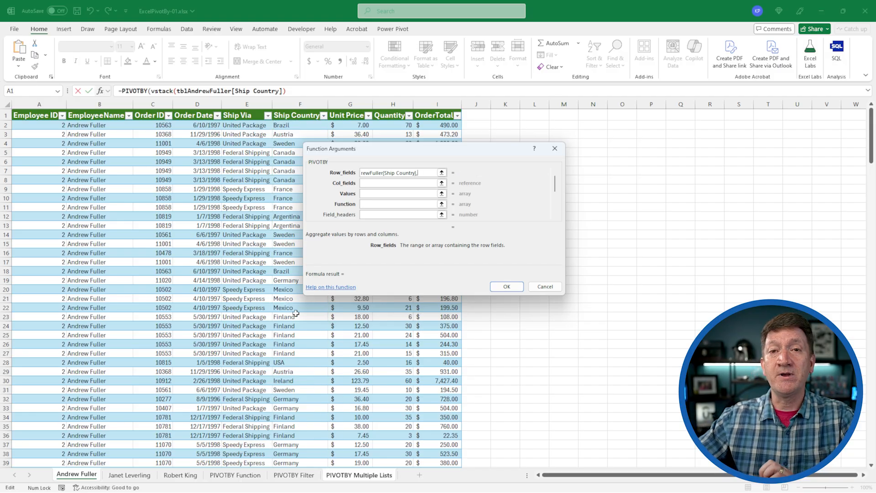
{"action": "left_click", "coordinate": [116, 476]}
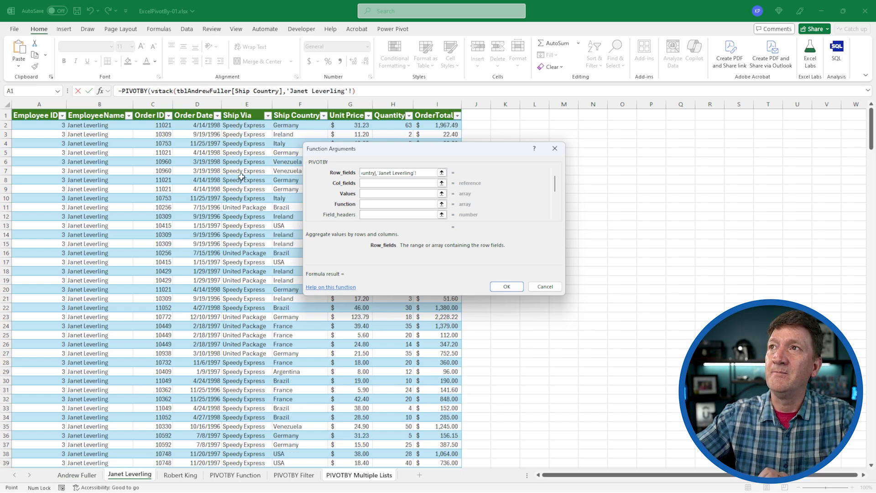
{"action": "left_click", "coordinate": [296, 108]}
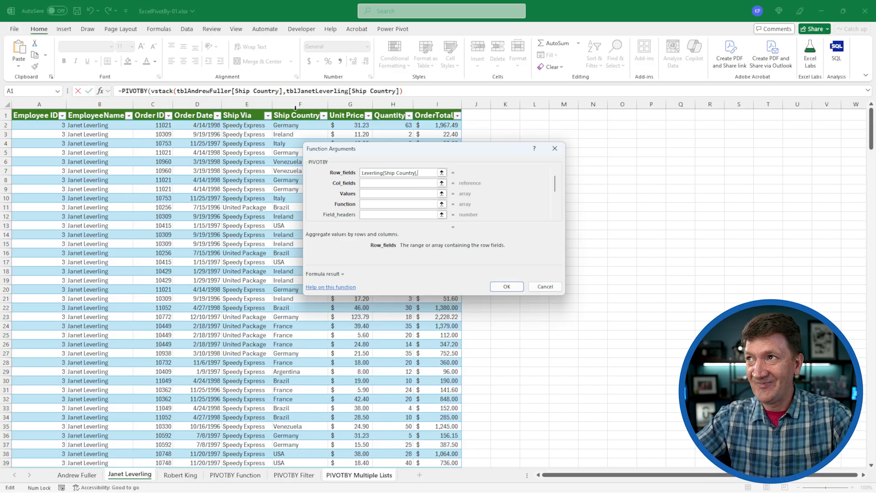
{"action": "type", "text": ","}
{"action": "left_click", "coordinate": [181, 476]}
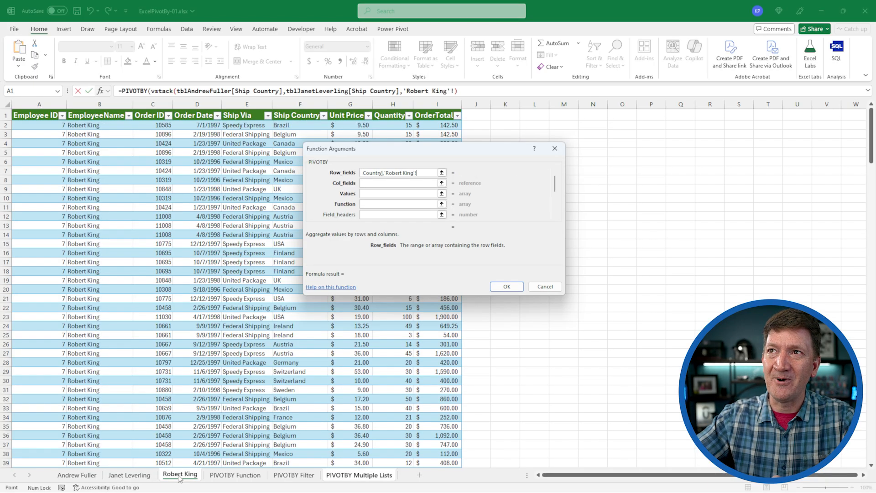
{"action": "left_click", "coordinate": [295, 110]}
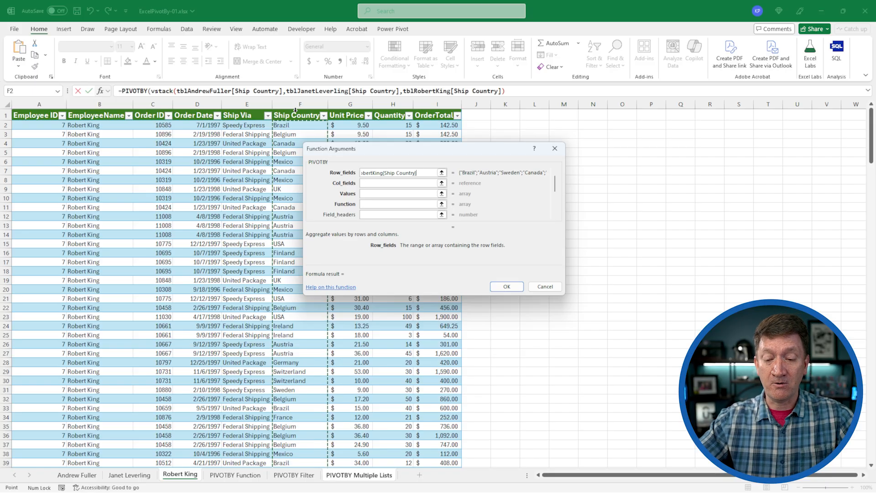
{"action": "type", "text": ")"}
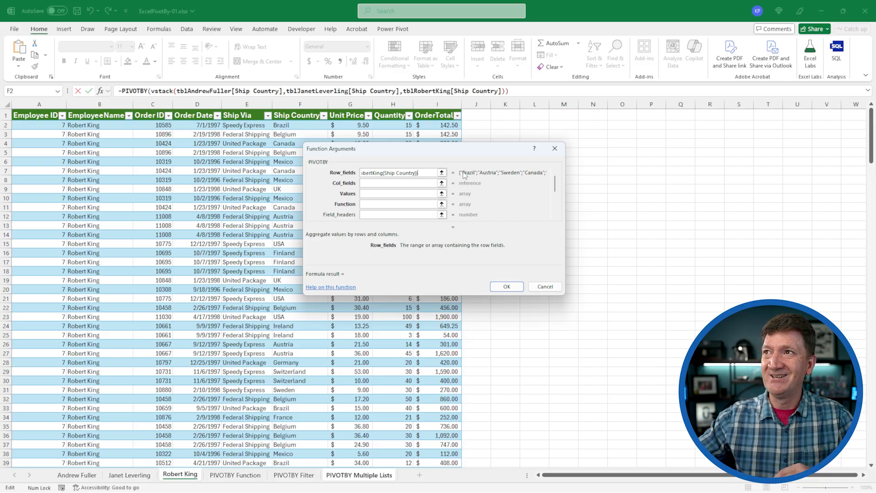
Set the column fields to a VSTACK of the Ship Via columns from the three employee tables.
{"action": "left_click", "coordinate": [369, 183]}
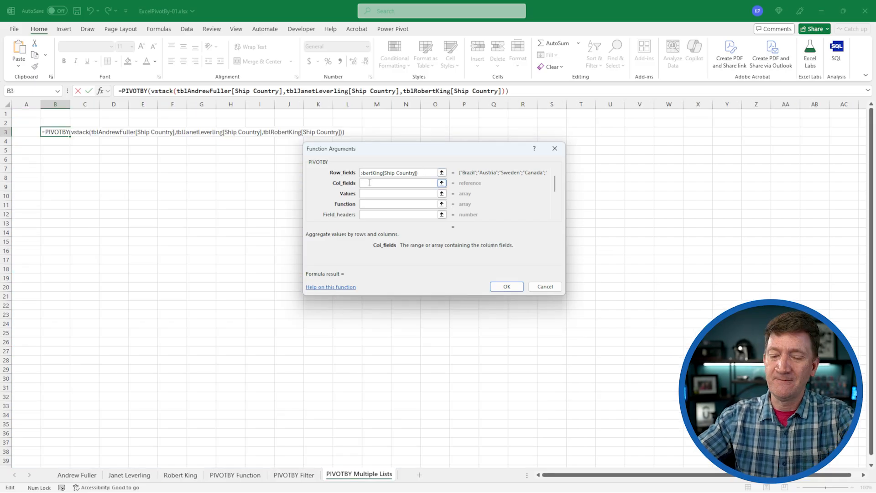
{"action": "type", "text": "VSTACK("}
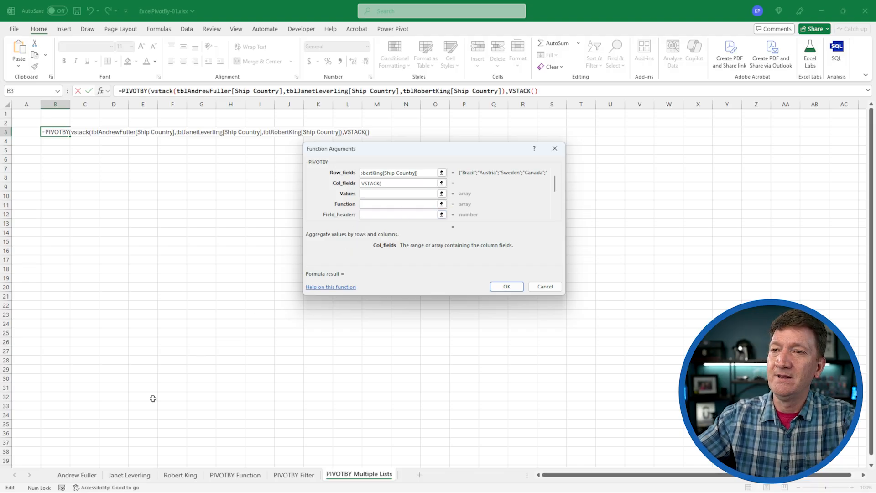
{"action": "left_click", "coordinate": [67, 477]}
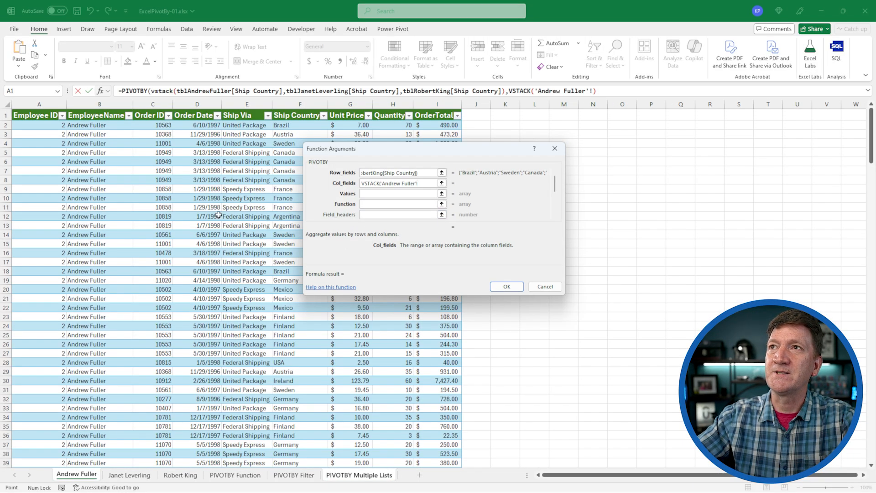
{"action": "left_click", "coordinate": [248, 110]}
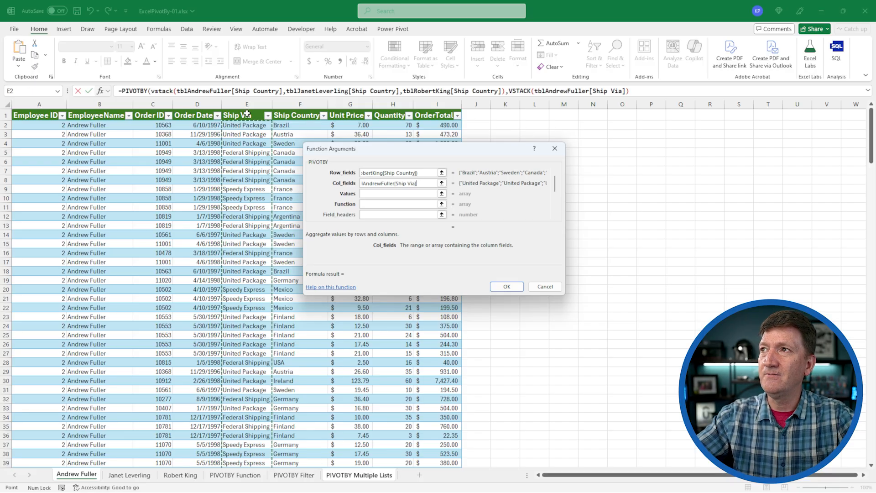
{"action": "type", "text": ","}
{"action": "left_click", "coordinate": [129, 476]}
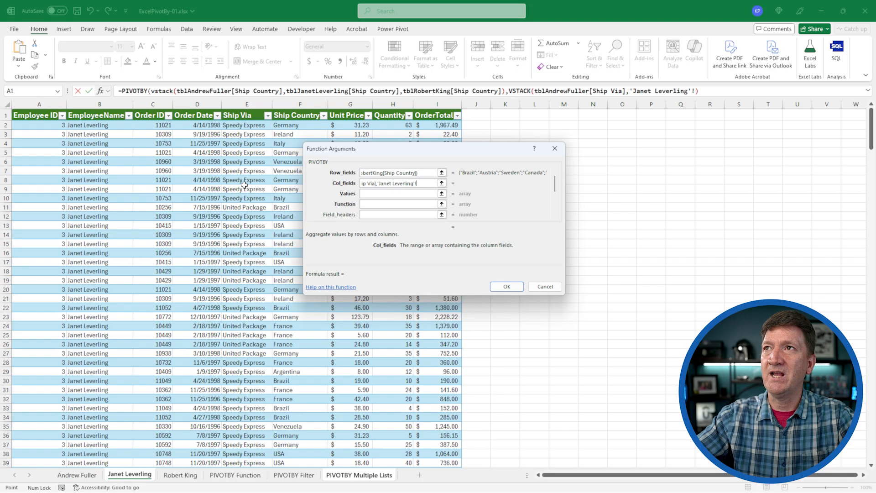
{"action": "left_click", "coordinate": [248, 110]}
{"action": "type", "text": ","}
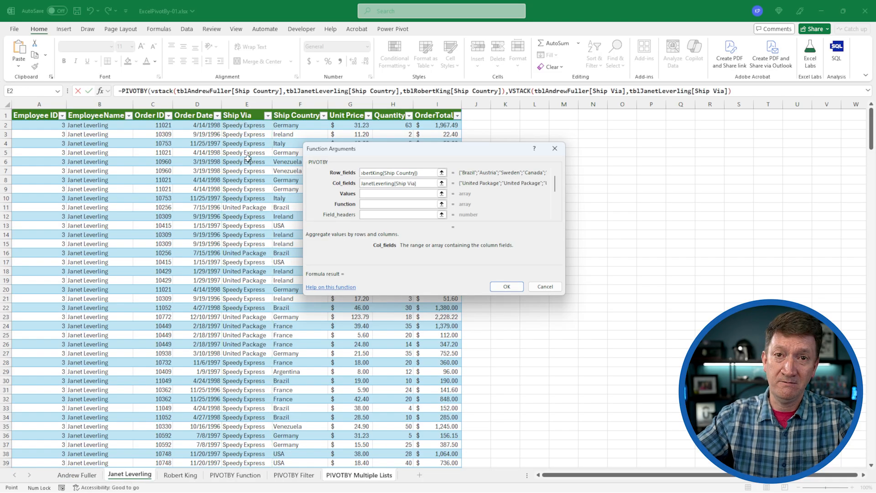
{"action": "left_click", "coordinate": [180, 475]}
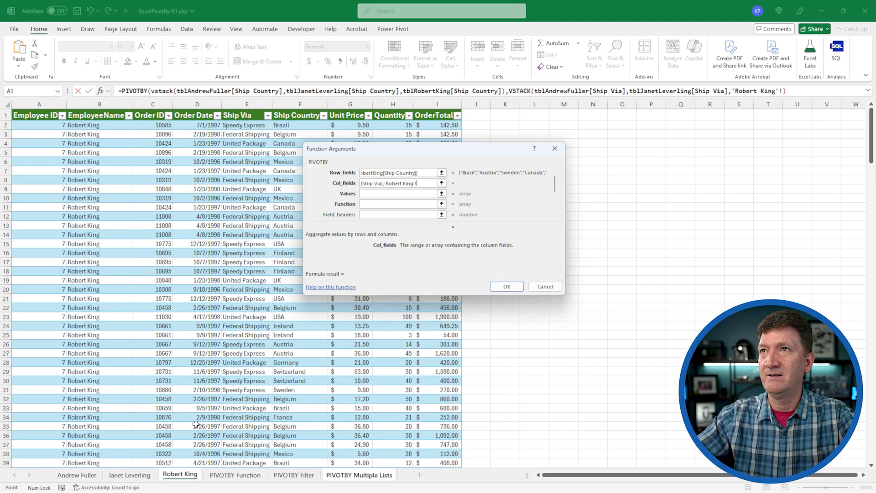
{"action": "left_click", "coordinate": [238, 115]}
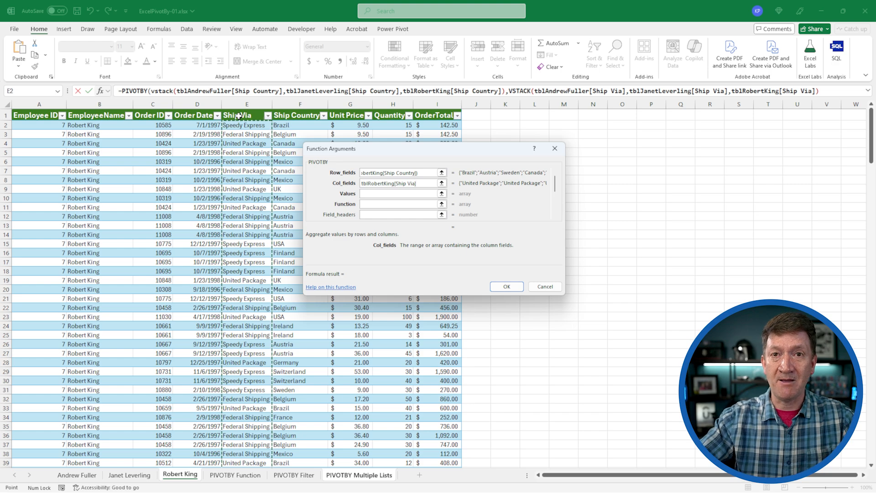
{"action": "type", "text": ")"}
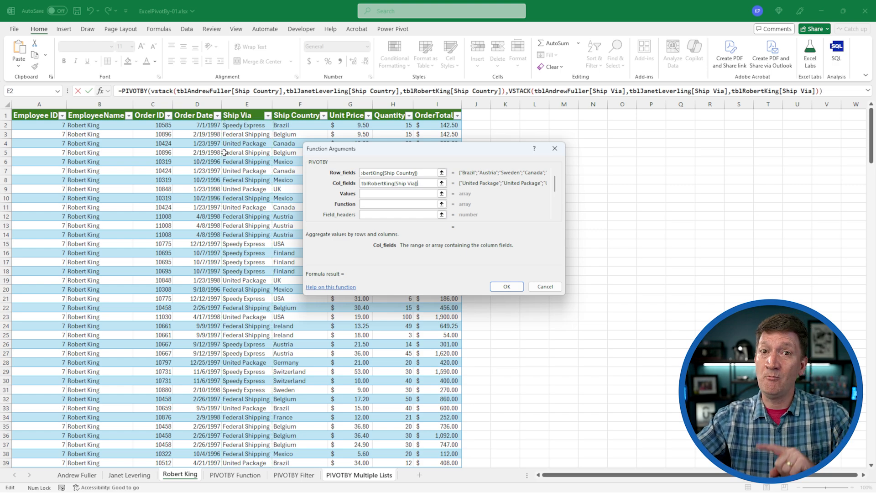
Set the values to a VSTACK of the Order ID columns from the three employee tables.
{"action": "left_click", "coordinate": [379, 193]}
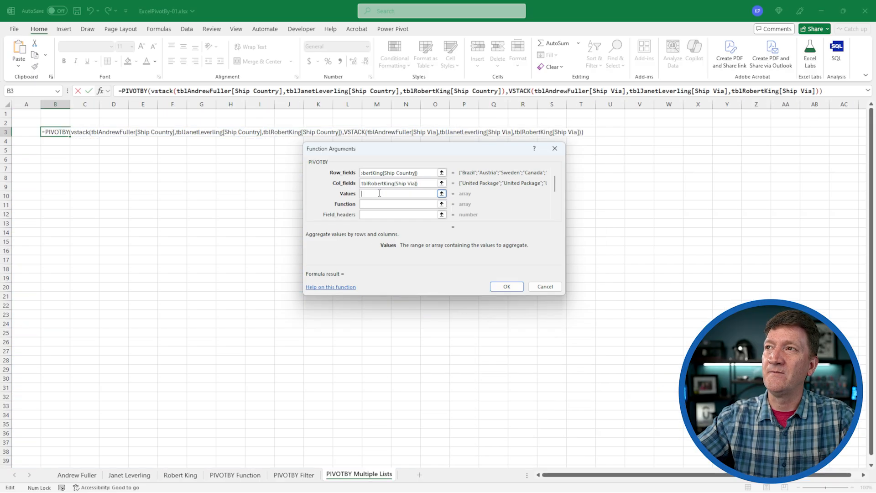
{"action": "type", "text": "VST"}
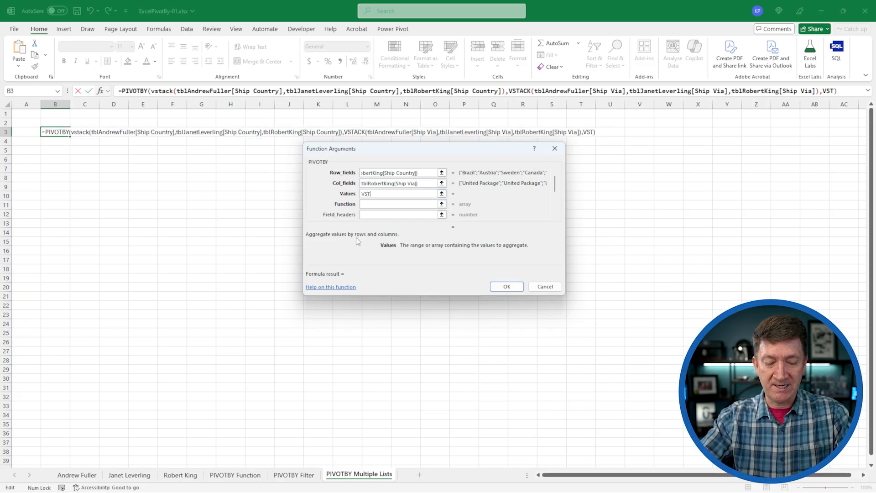
{"action": "type", "text": "ACK("}
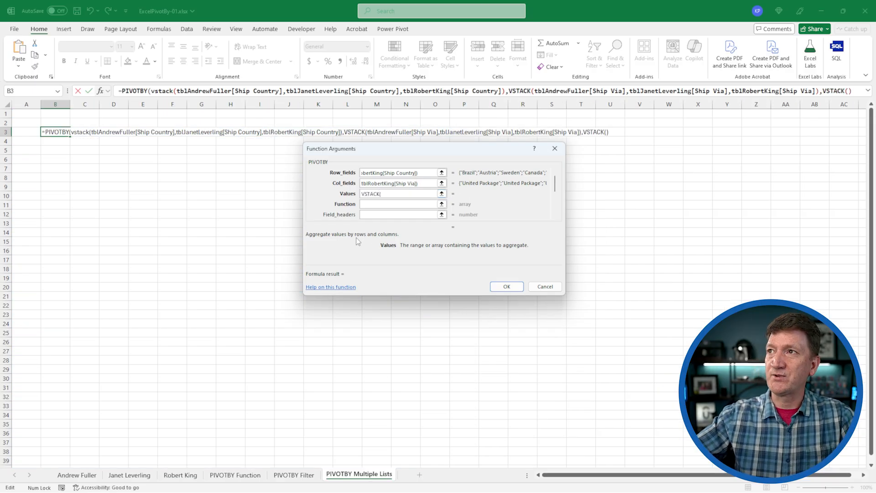
{"action": "left_click", "coordinate": [76, 474]}
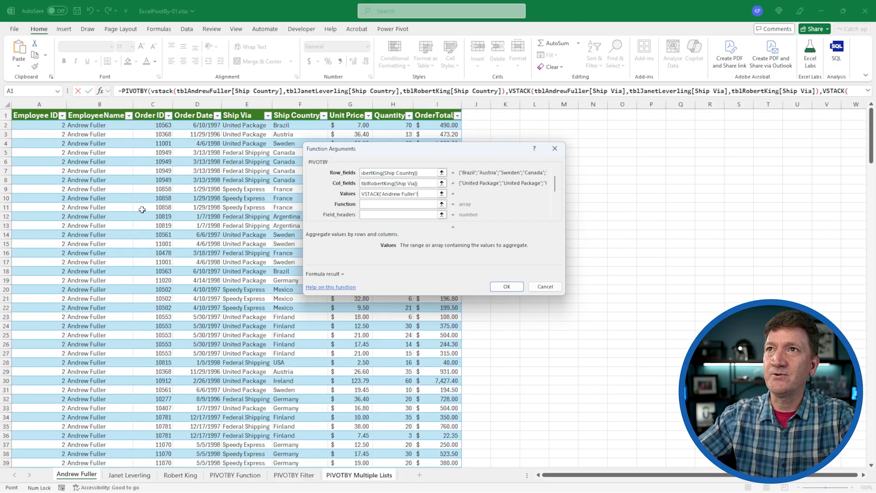
{"action": "left_click", "coordinate": [145, 111]}
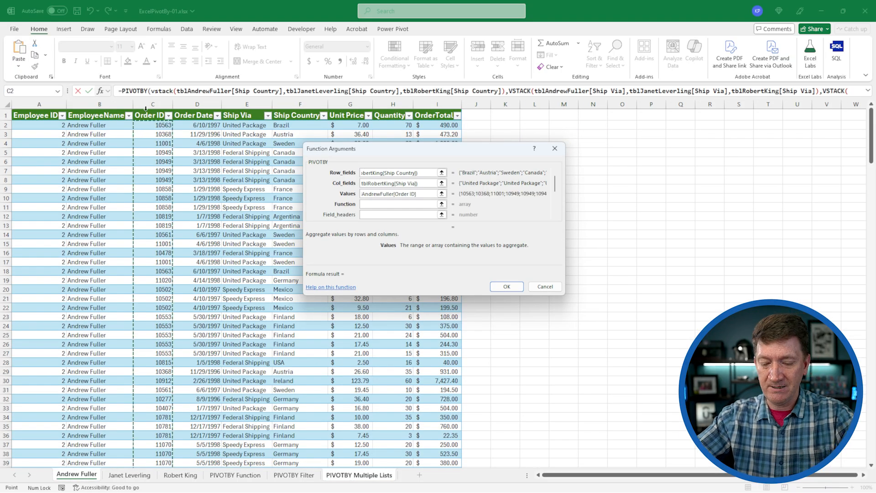
{"action": "type", "text": ","}
{"action": "left_click", "coordinate": [129, 475]}
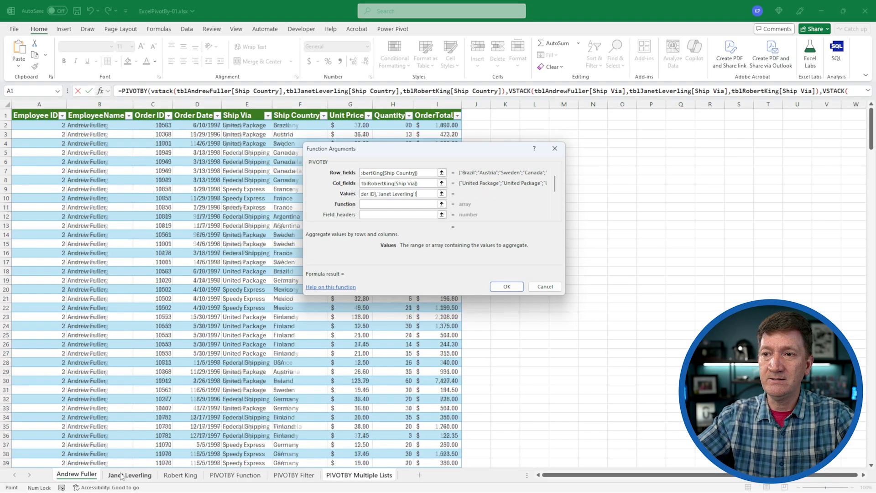
{"action": "left_click", "coordinate": [155, 113]}
{"action": "type", "text": ","}
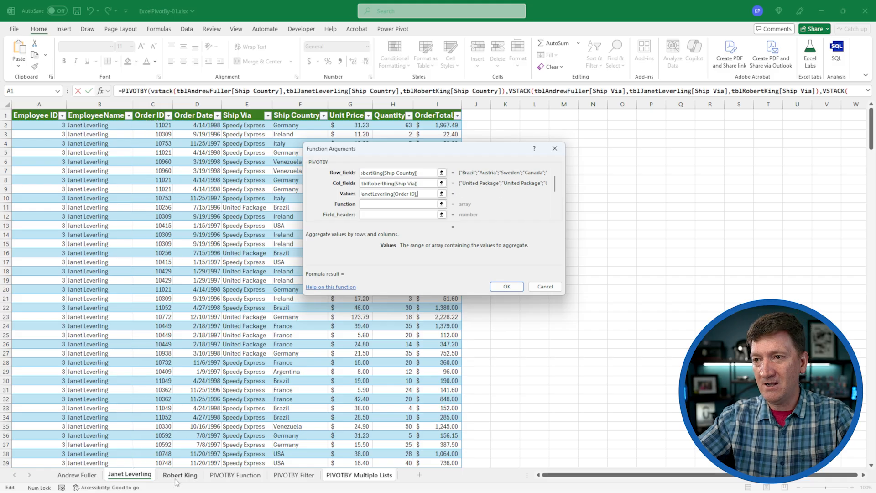
{"action": "left_click", "coordinate": [180, 474]}
{"action": "left_click", "coordinate": [155, 109]}
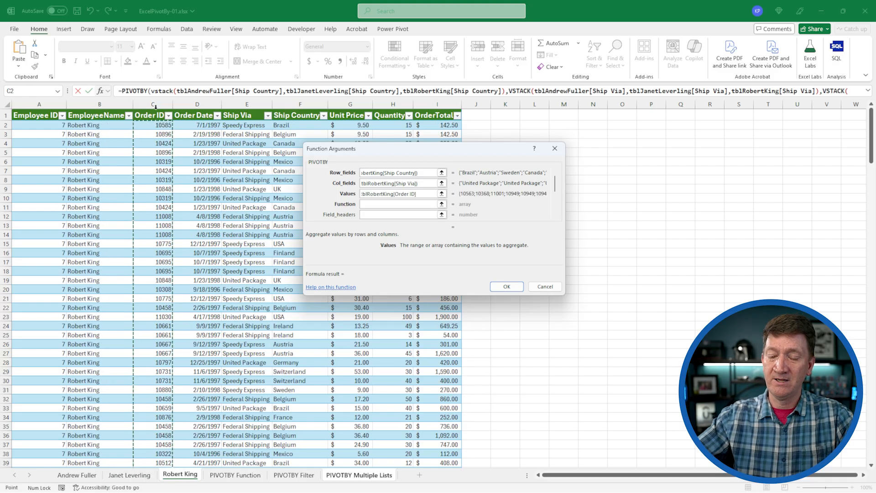
{"action": "type", "text": ")"}
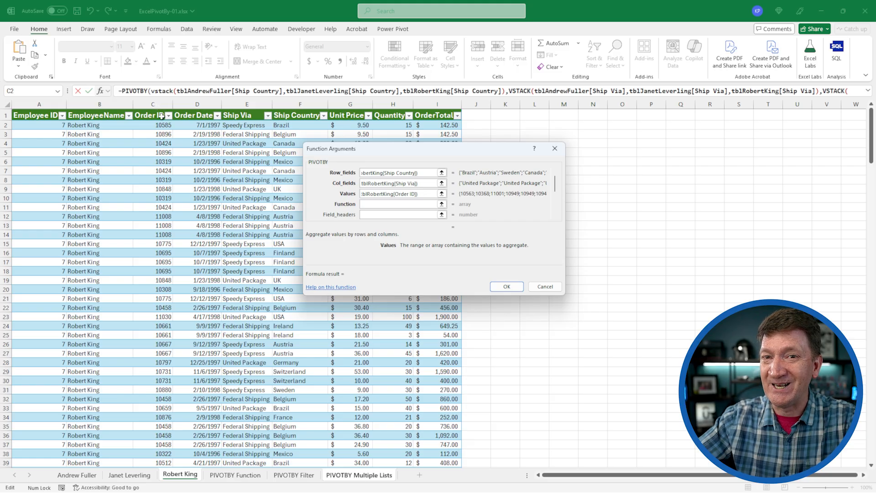
Set the aggregation function to COUNT, enter the formula, and check cells B4 and C4 of the result.
{"action": "left_click", "coordinate": [398, 204]}
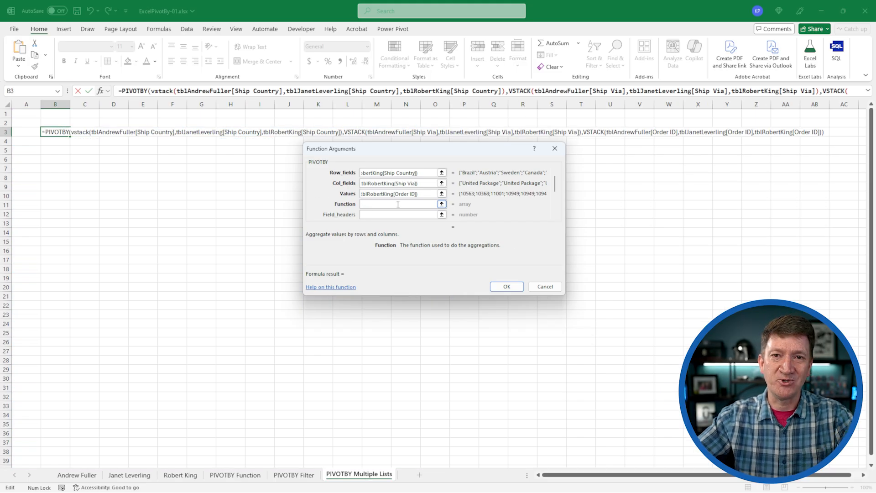
{"action": "type", "text": "COUNT"}
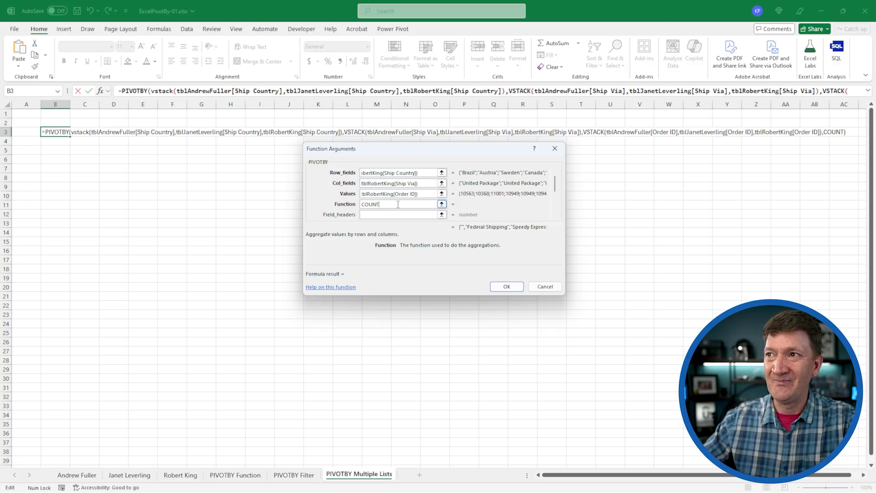
{"action": "left_click", "coordinate": [507, 286]}
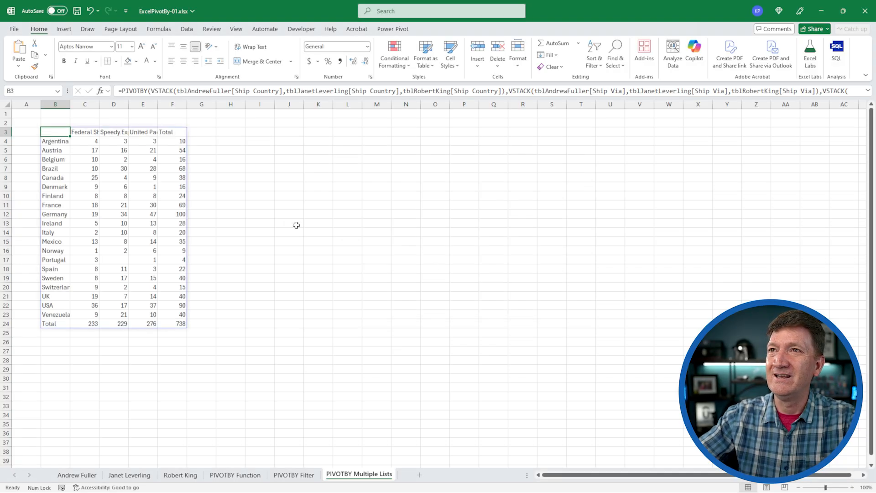
{"action": "left_click", "coordinate": [63, 142]}
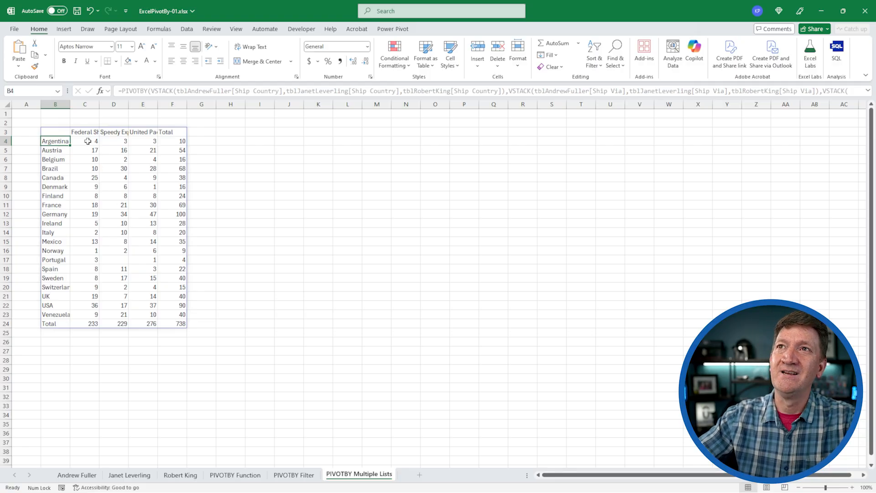
{"action": "left_click", "coordinate": [87, 141]}
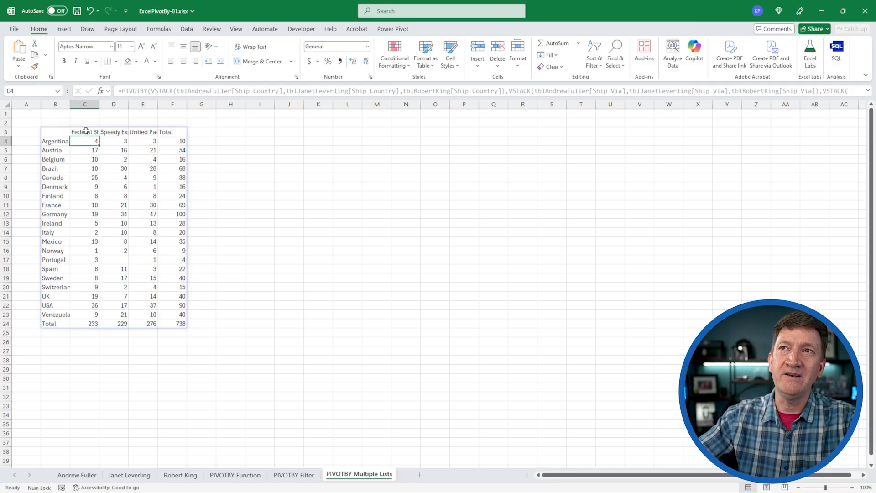